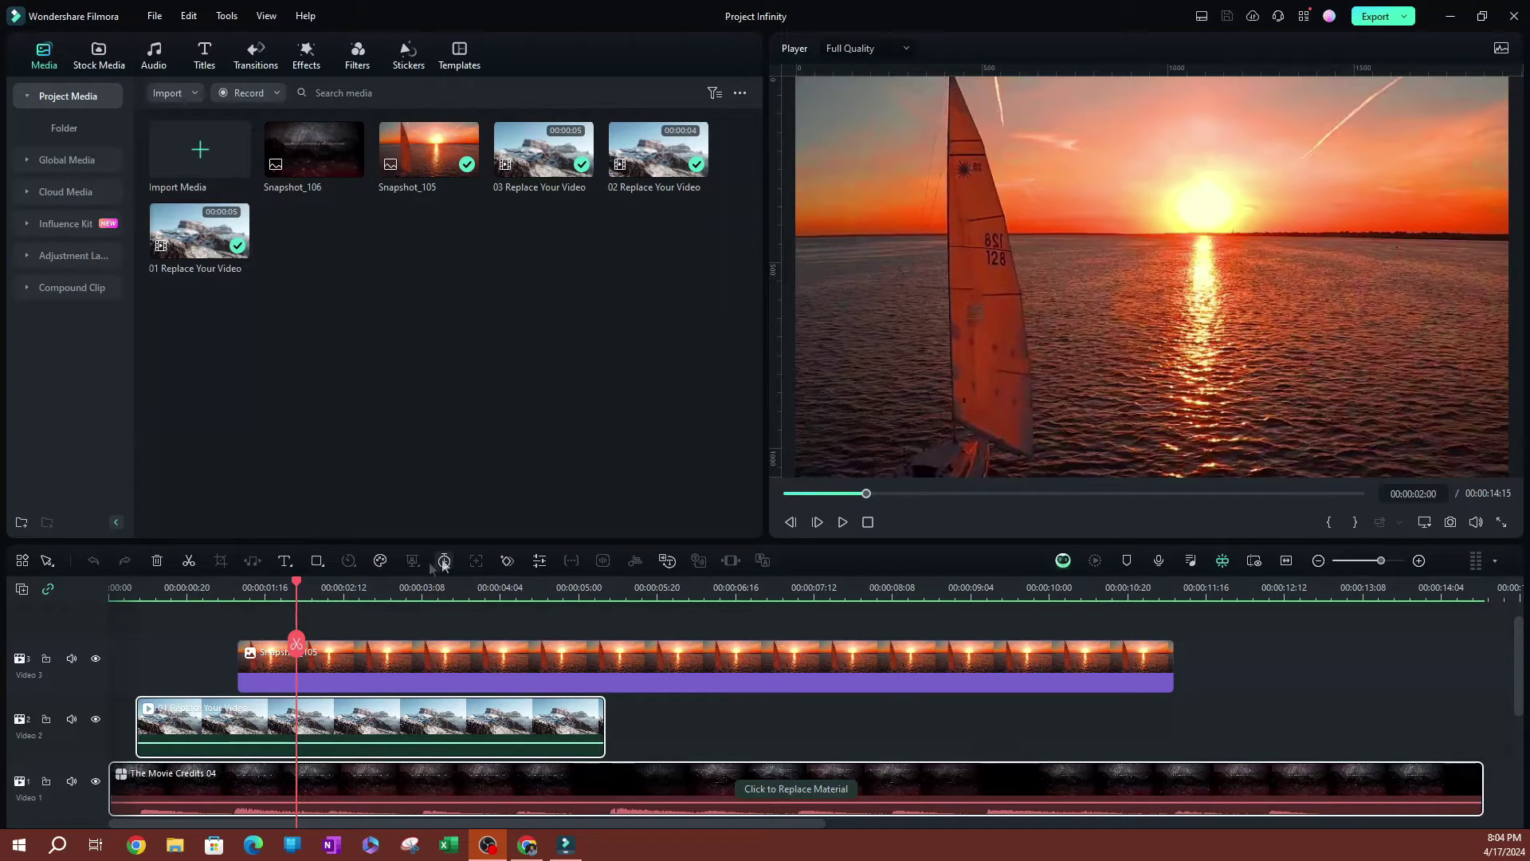
# Select the Snapshot_105 sunset clip on the timeline.
pyautogui.scroll(-1, 542, 627)
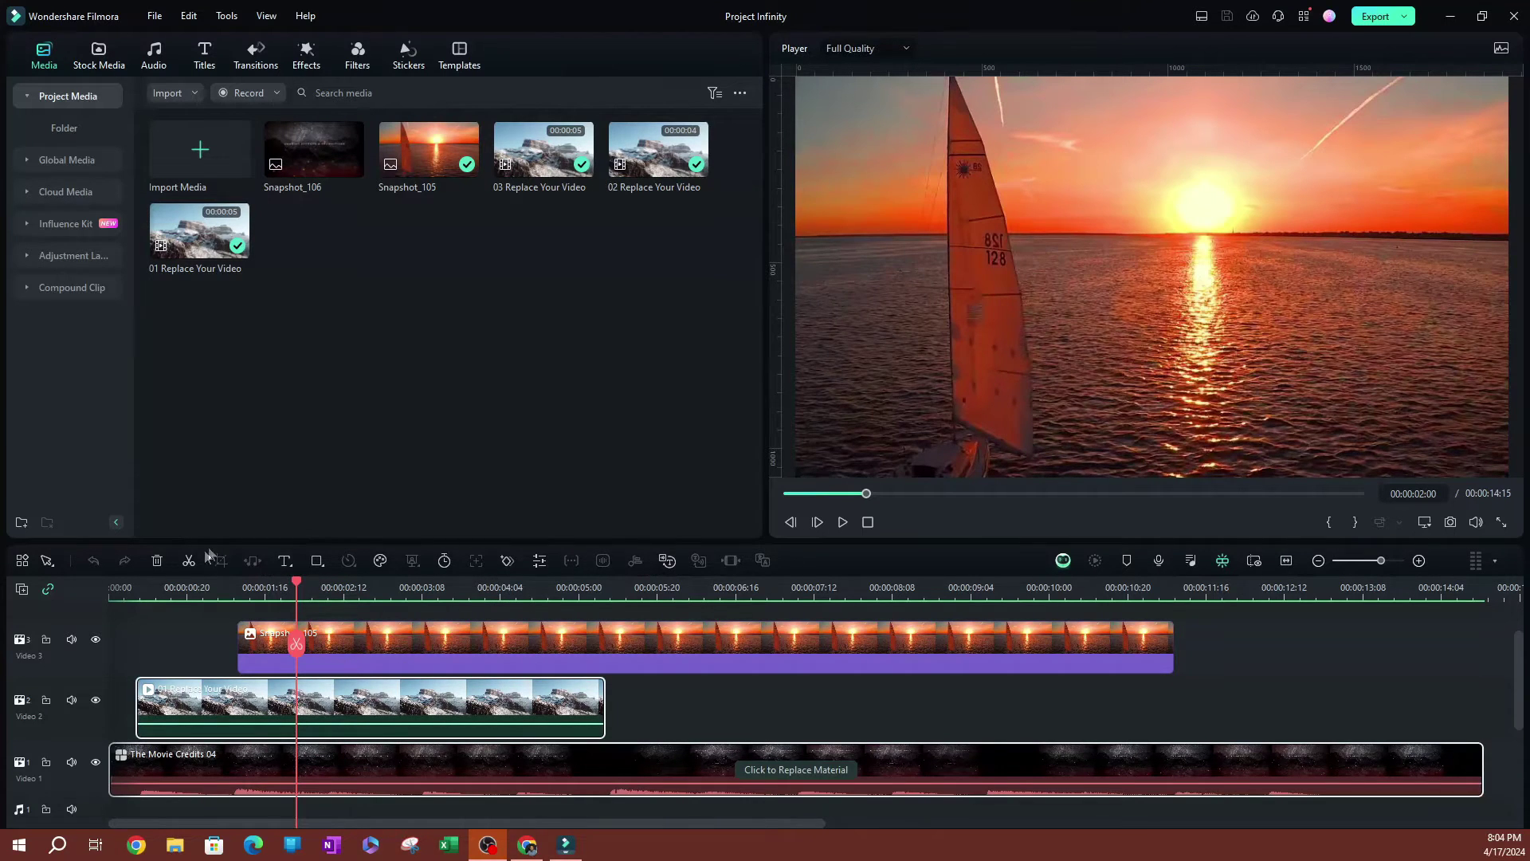
pyautogui.click(49, 563)
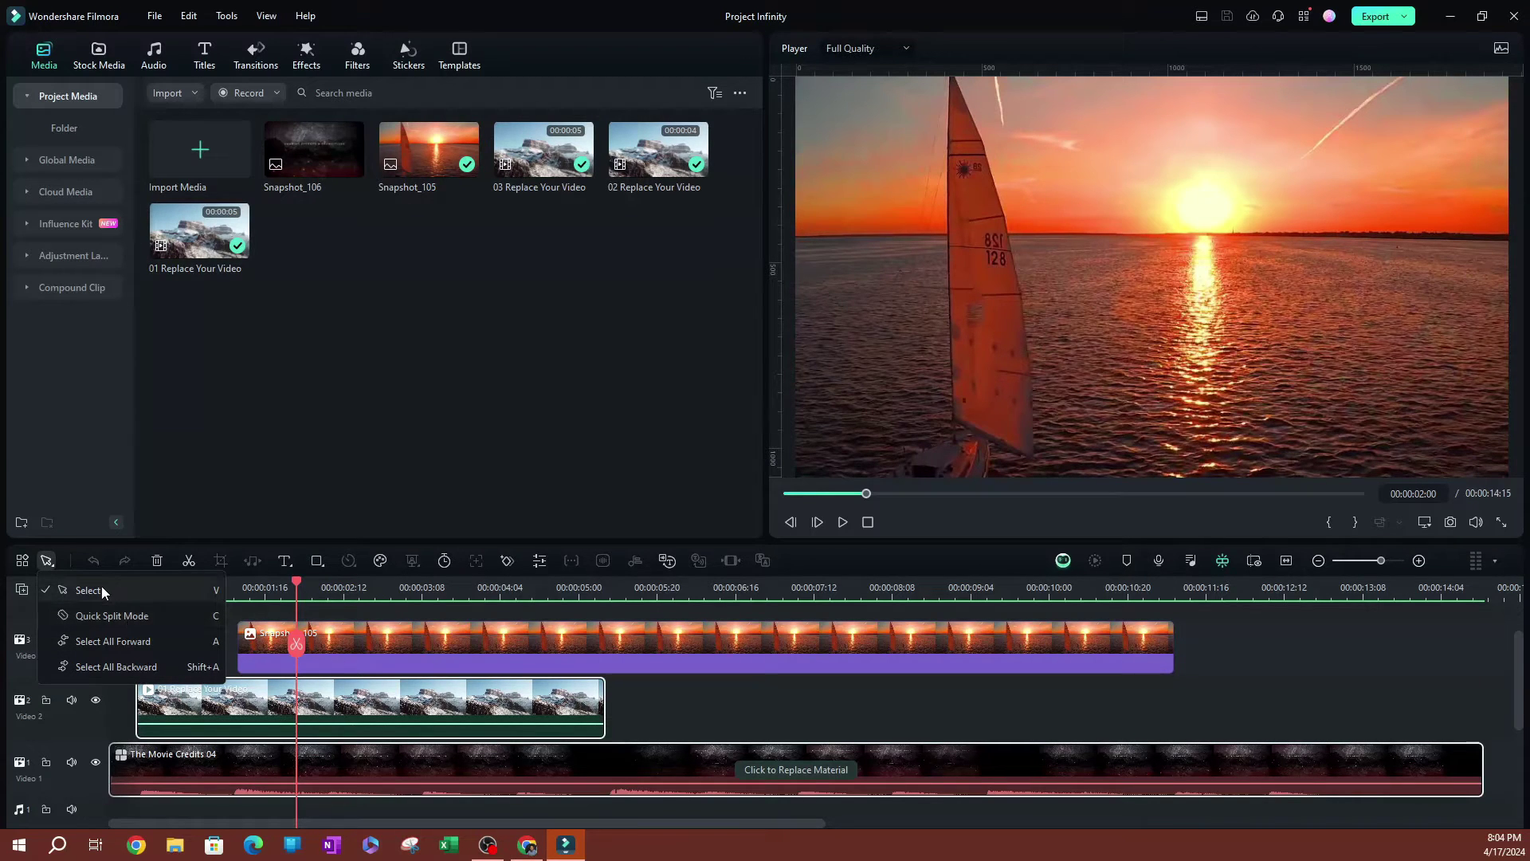
pyautogui.click(413, 637)
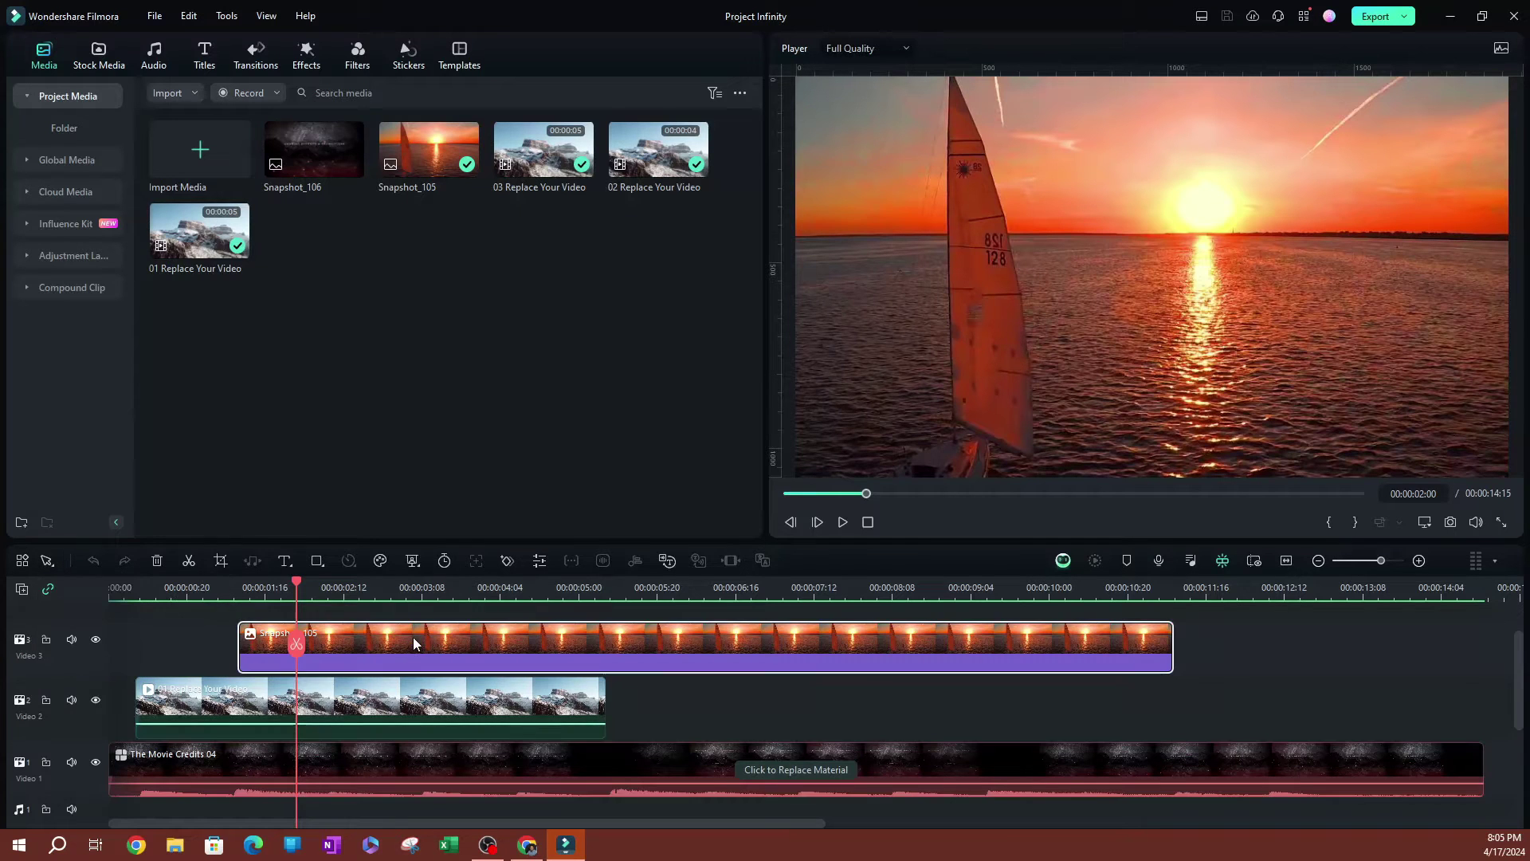
# Check the clip at 08:15 and 04:04, leave the playhead near 00:00:01:16, and switch to Quick Split Mode.
pyautogui.click(919, 610)
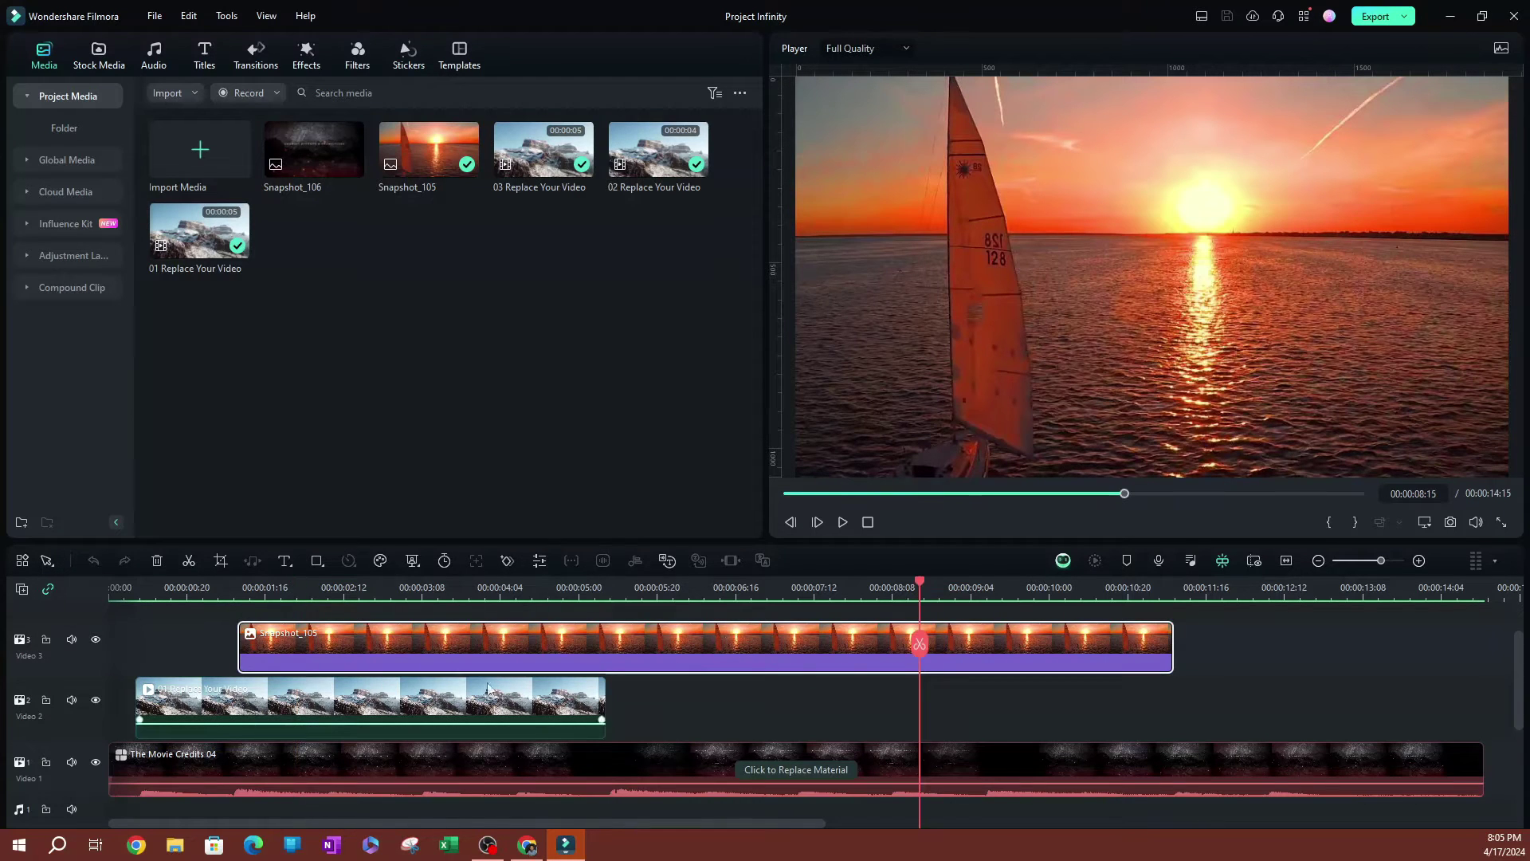
pyautogui.click(500, 610)
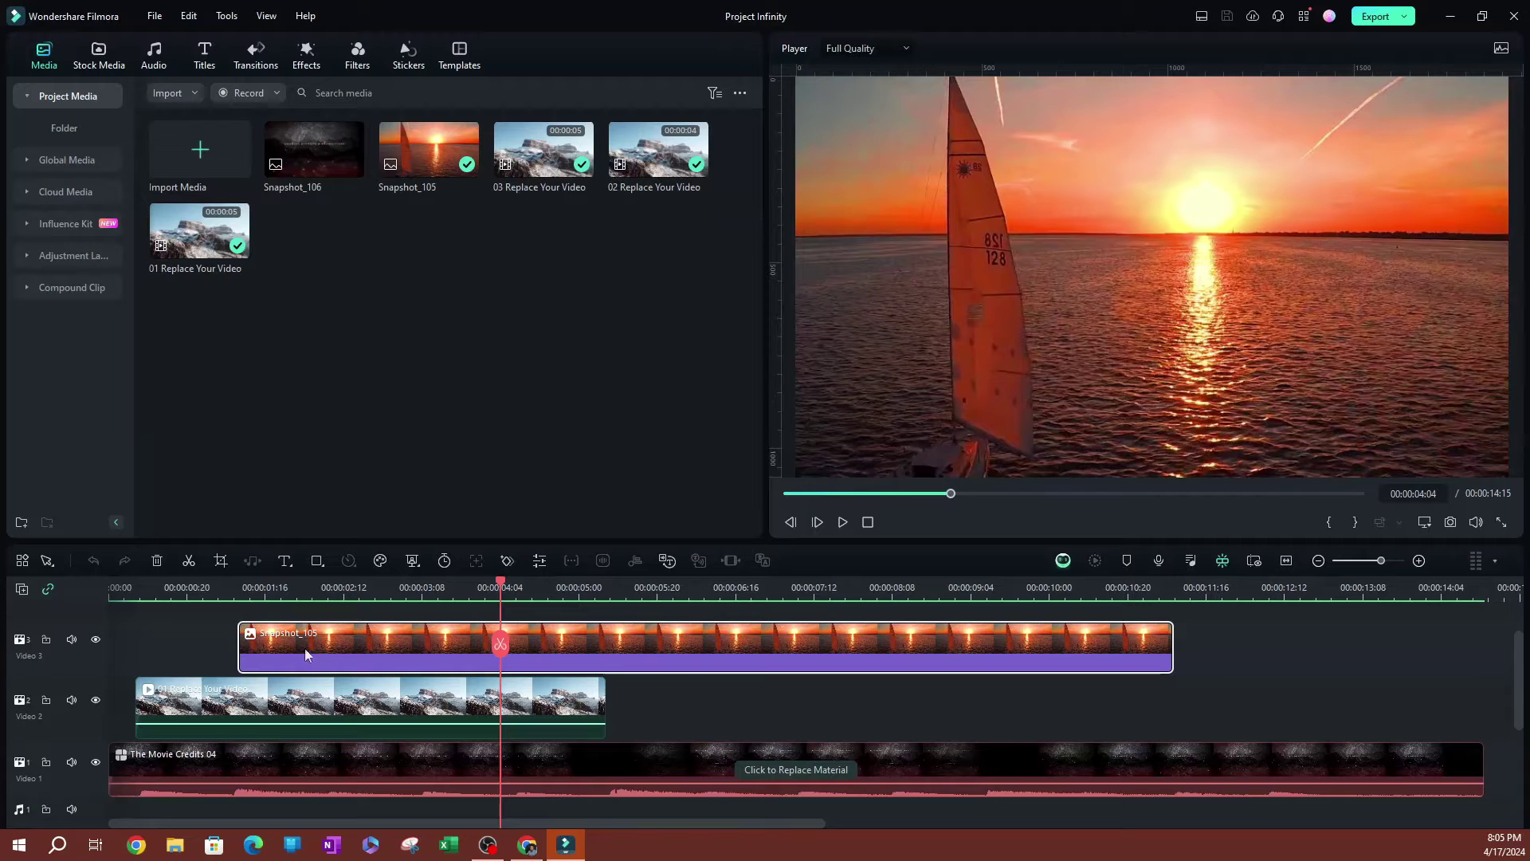
pyautogui.click(288, 610)
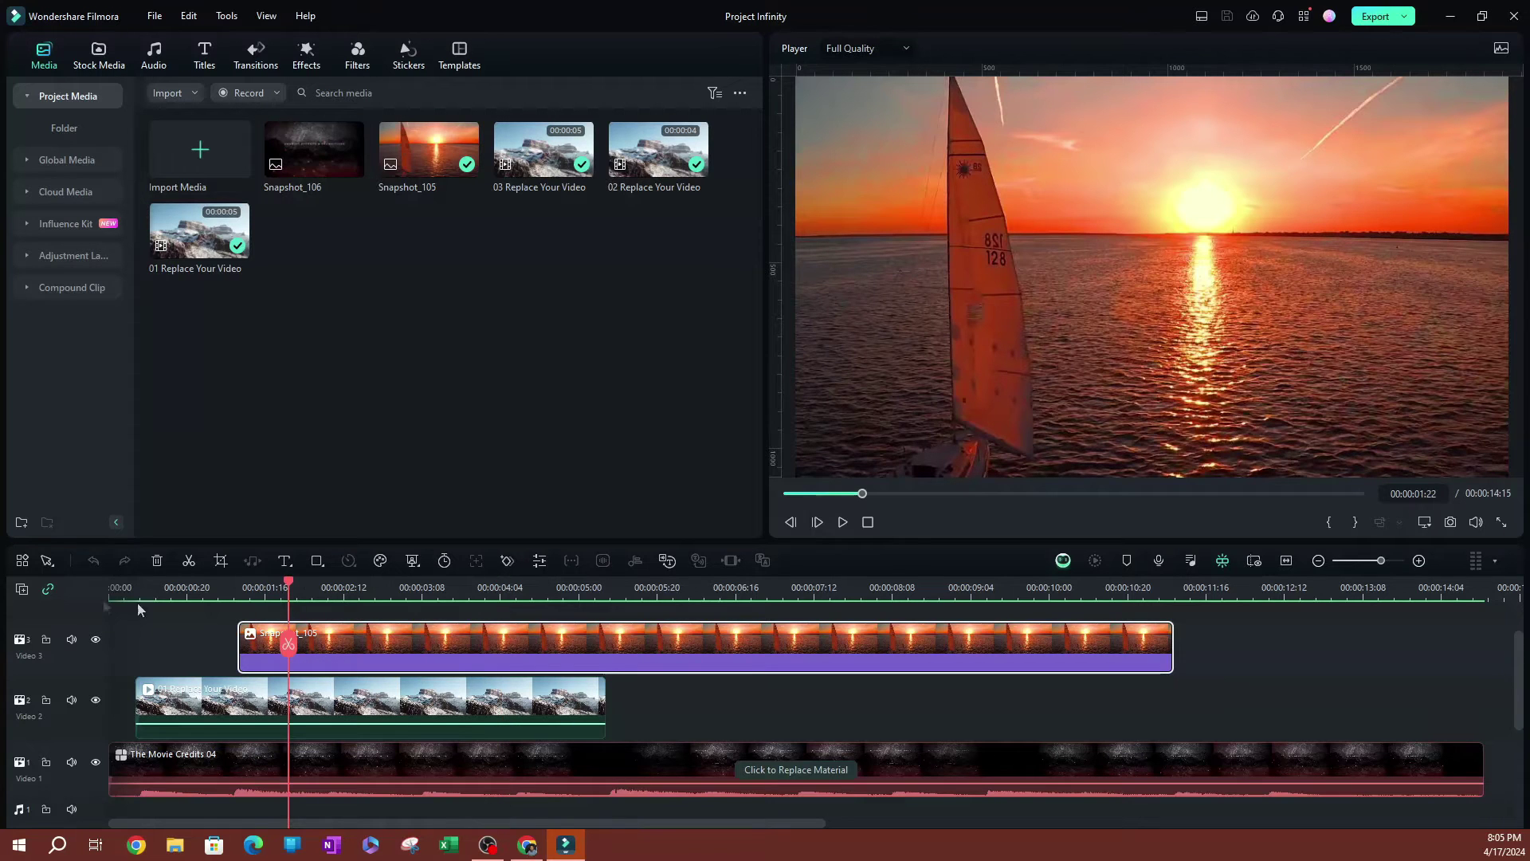
pyautogui.click(52, 563)
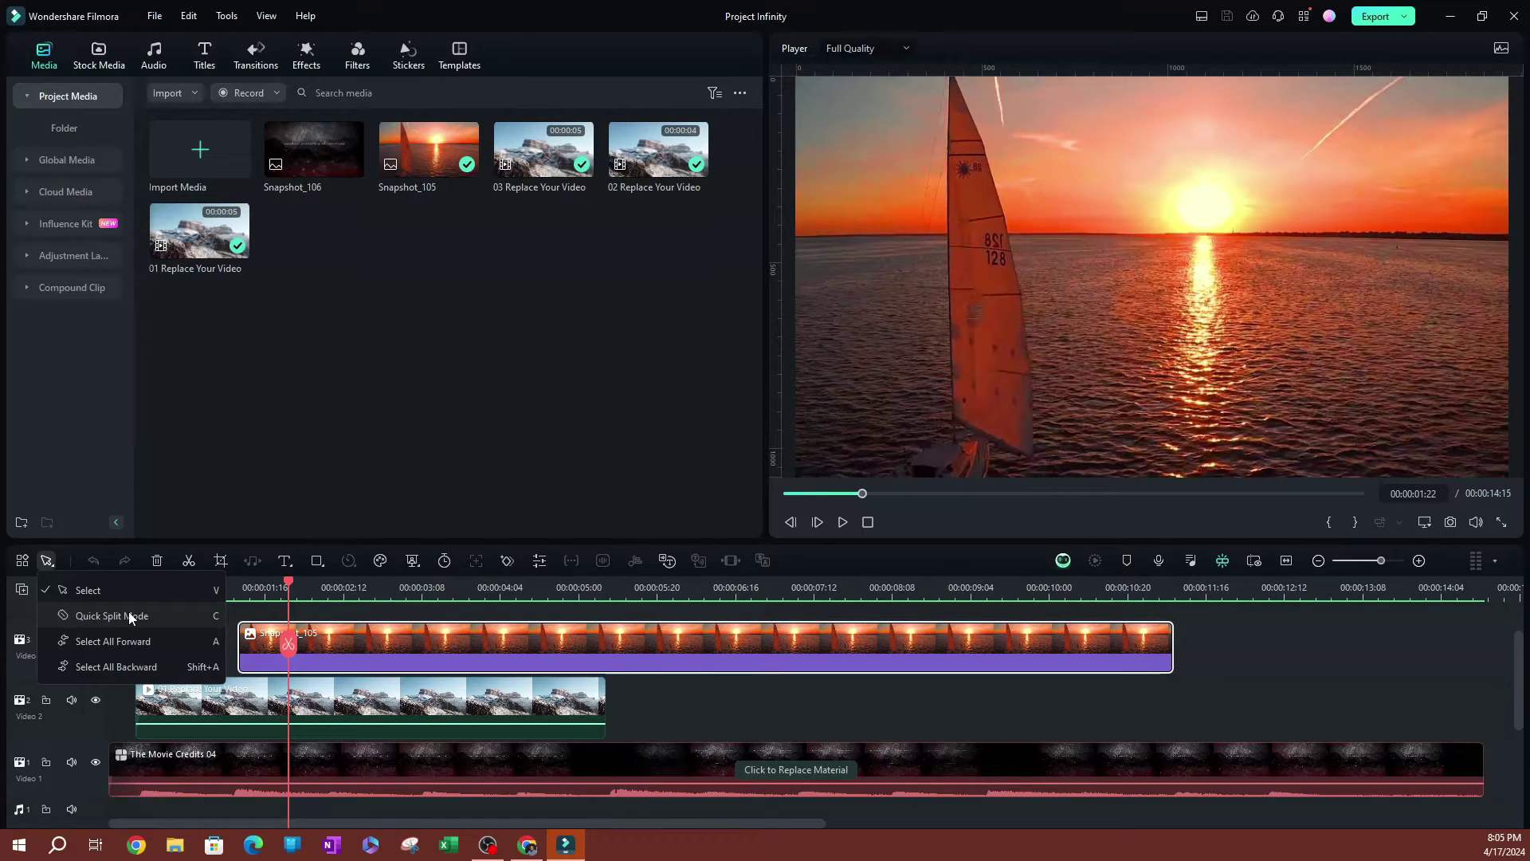
pyautogui.click(129, 617)
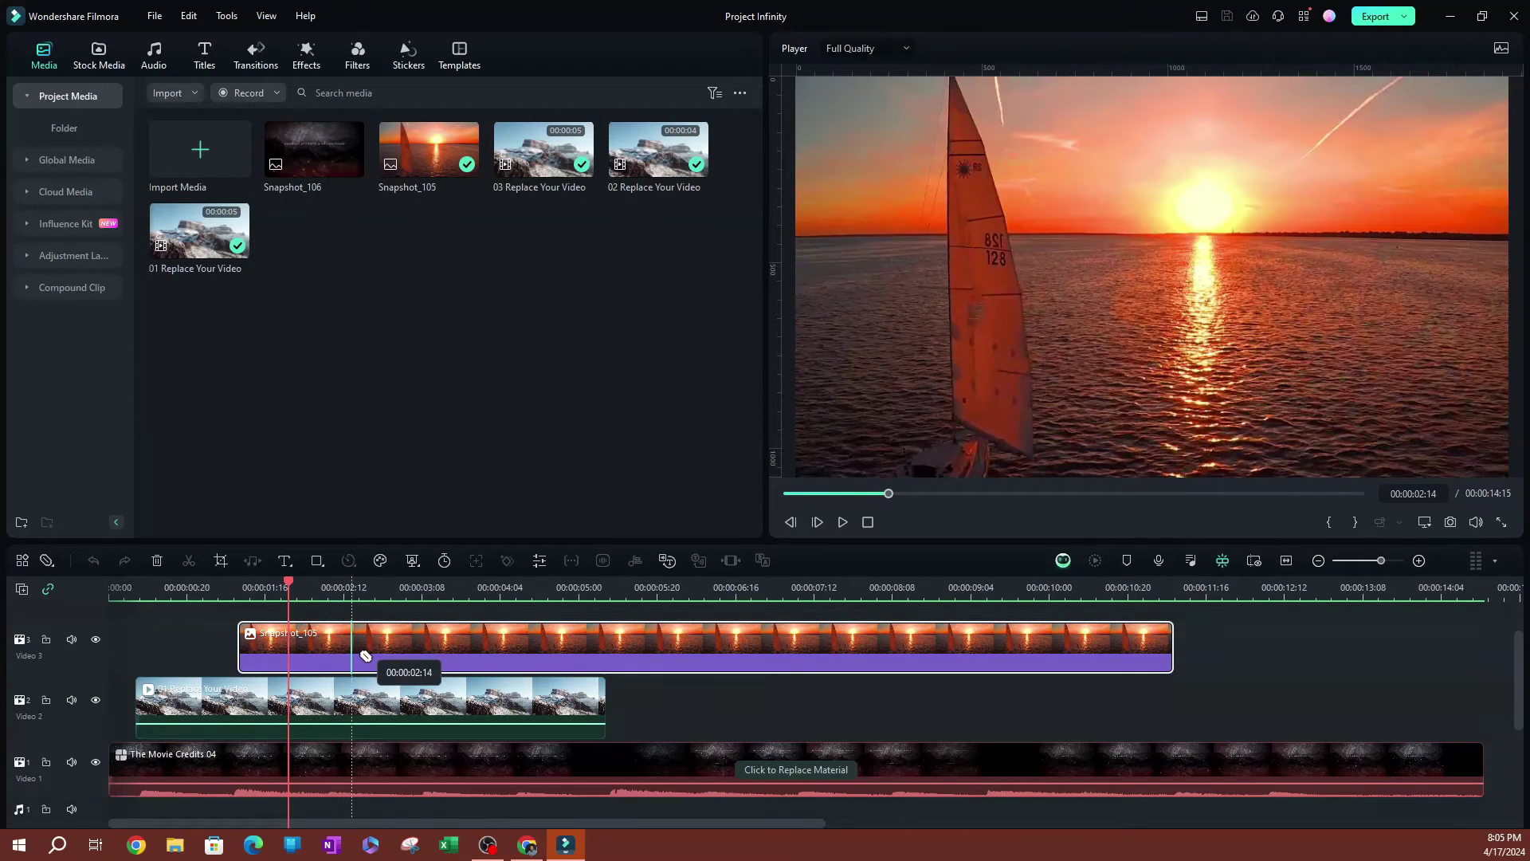
pyautogui.click(352, 653)
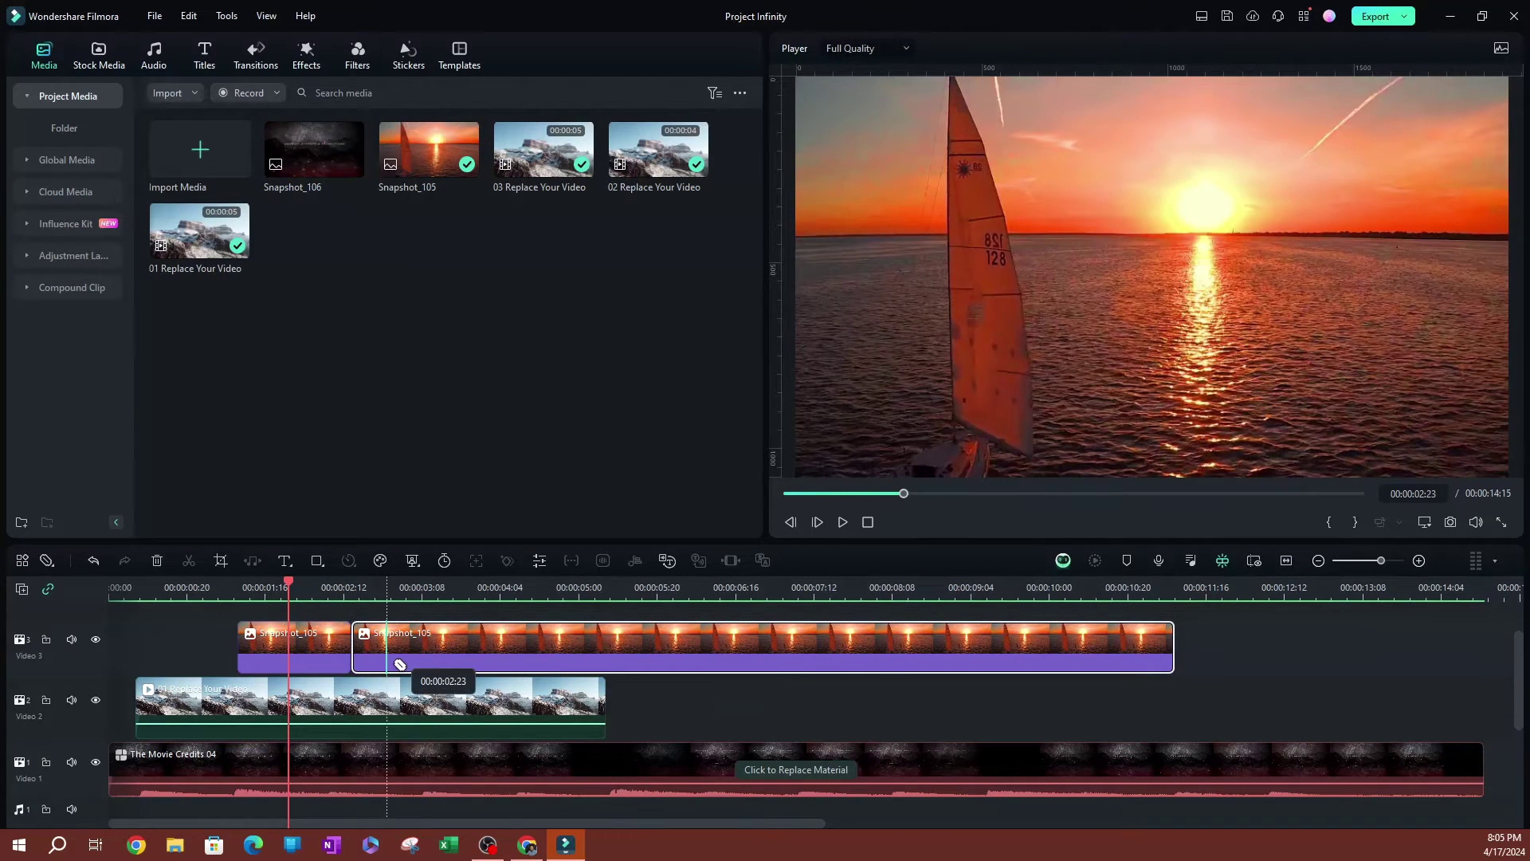
# Cut the sunset clip at 02:23, 03:17 and once more, and split the Video 2 mountain clip at 02:09.
pyautogui.click(388, 660)
pyautogui.click(414, 660)
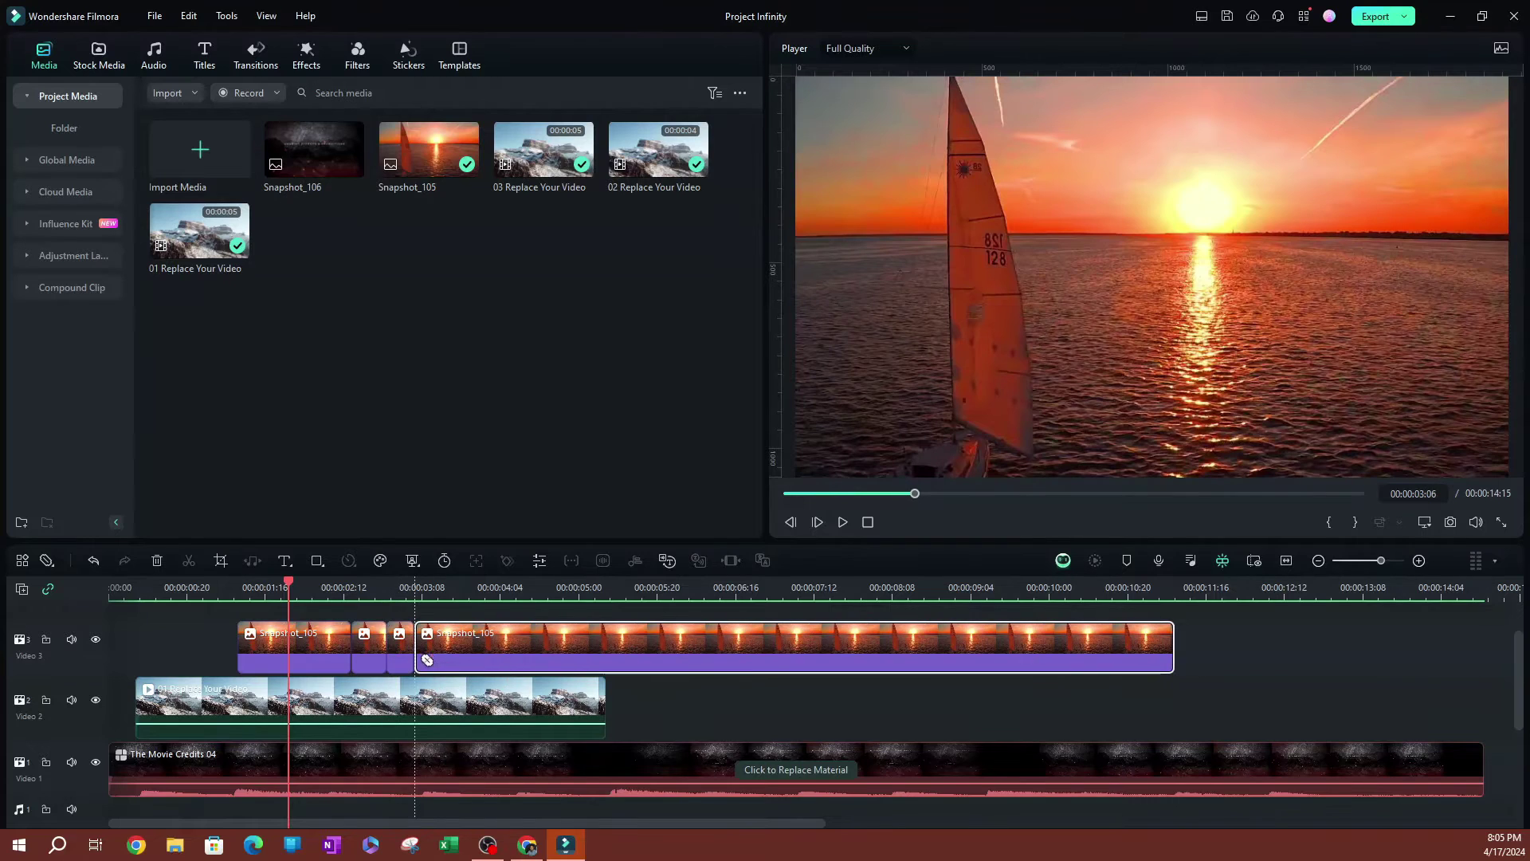
pyautogui.click(462, 658)
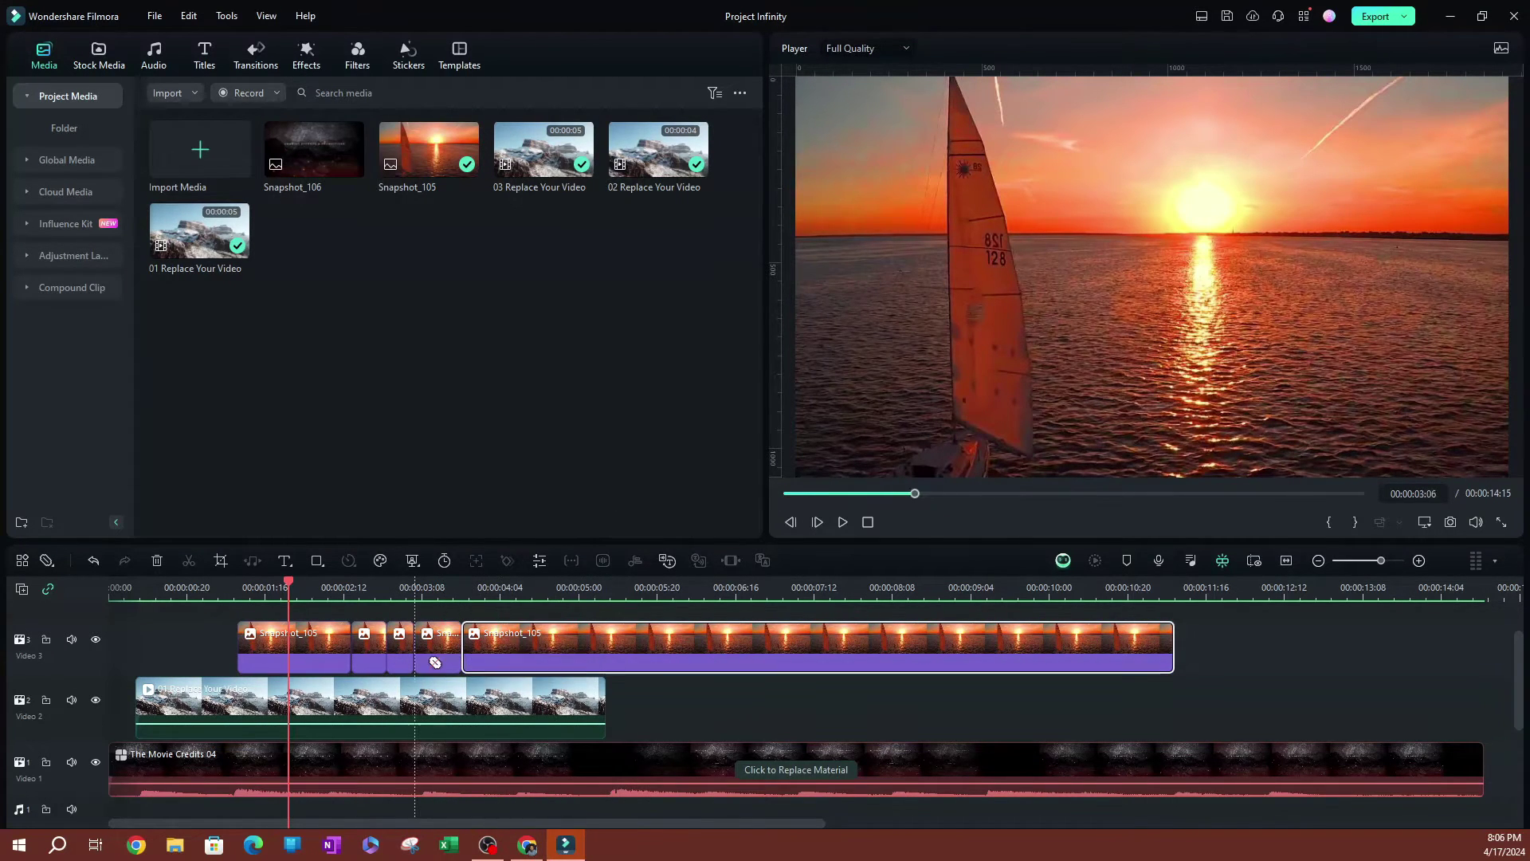
pyautogui.click(332, 709)
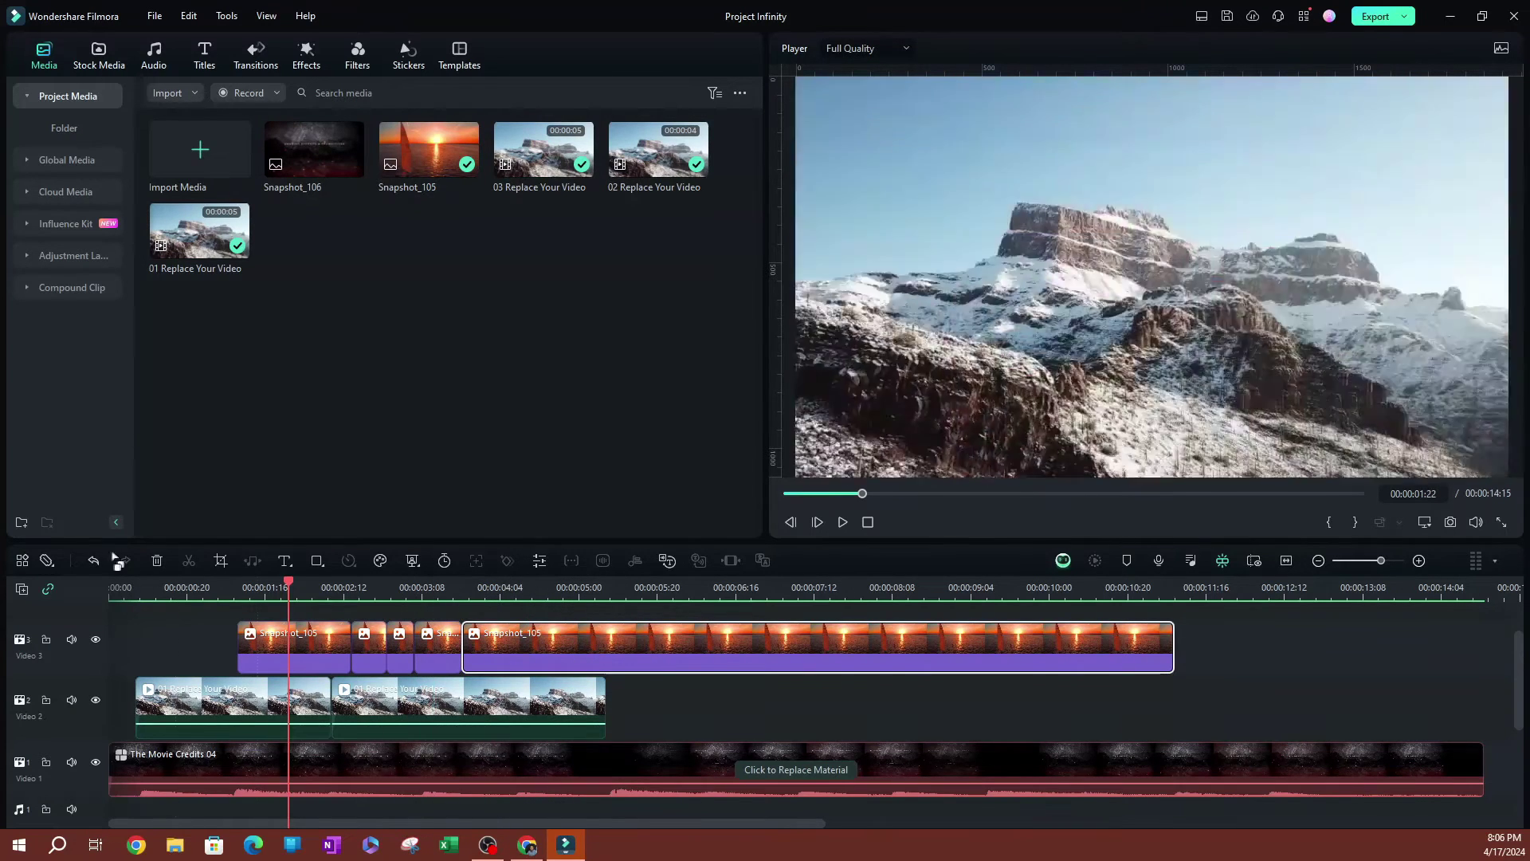
# Return to Select mode, move the playhead to about 00:00:05:00, and select the long sunset piece.
pyautogui.click(48, 560)
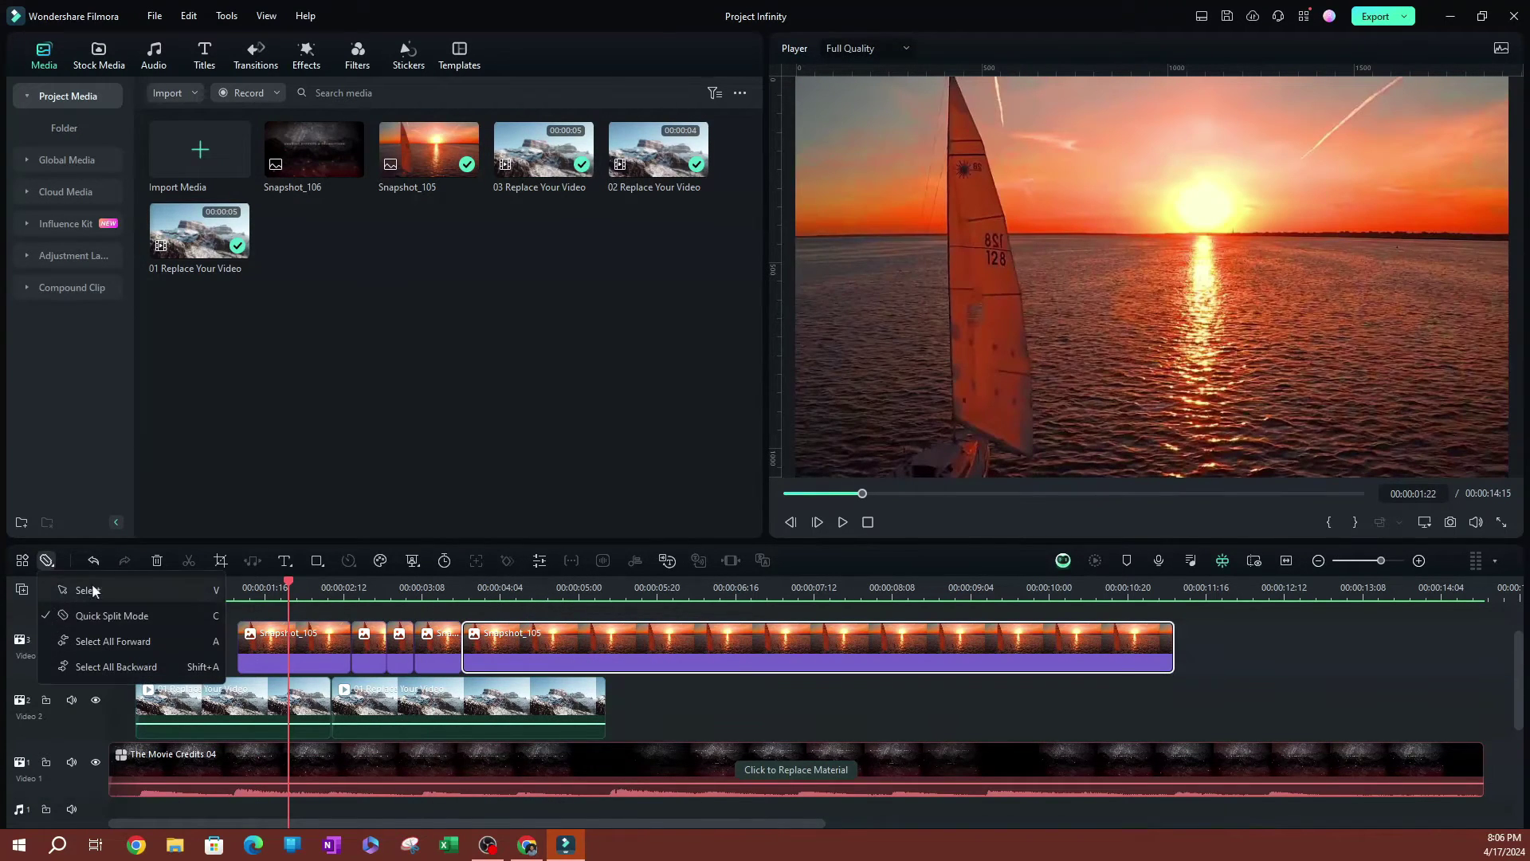
pyautogui.click(116, 591)
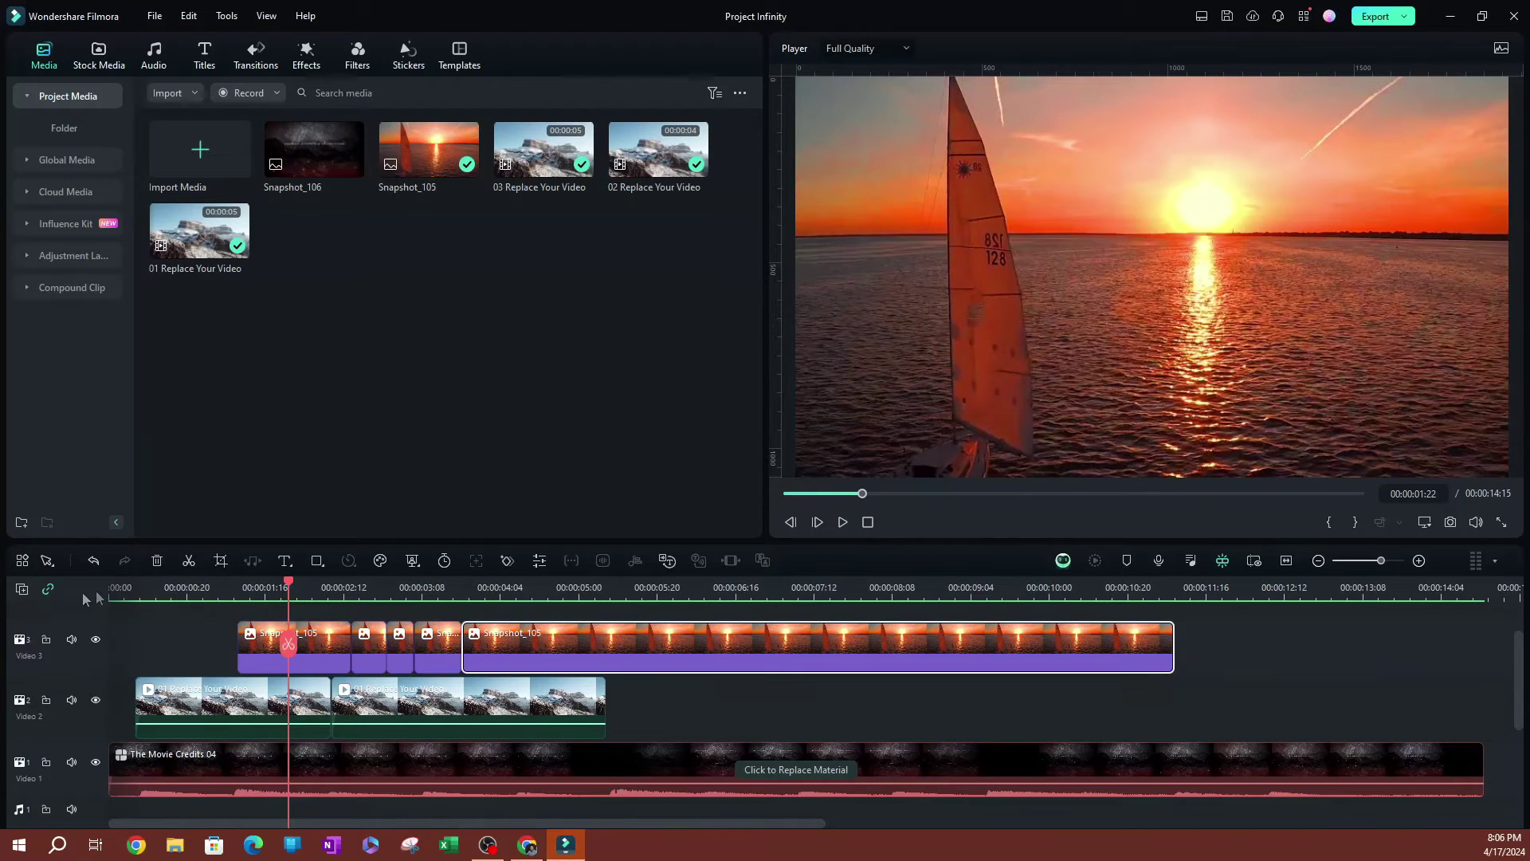
pyautogui.click(548, 590)
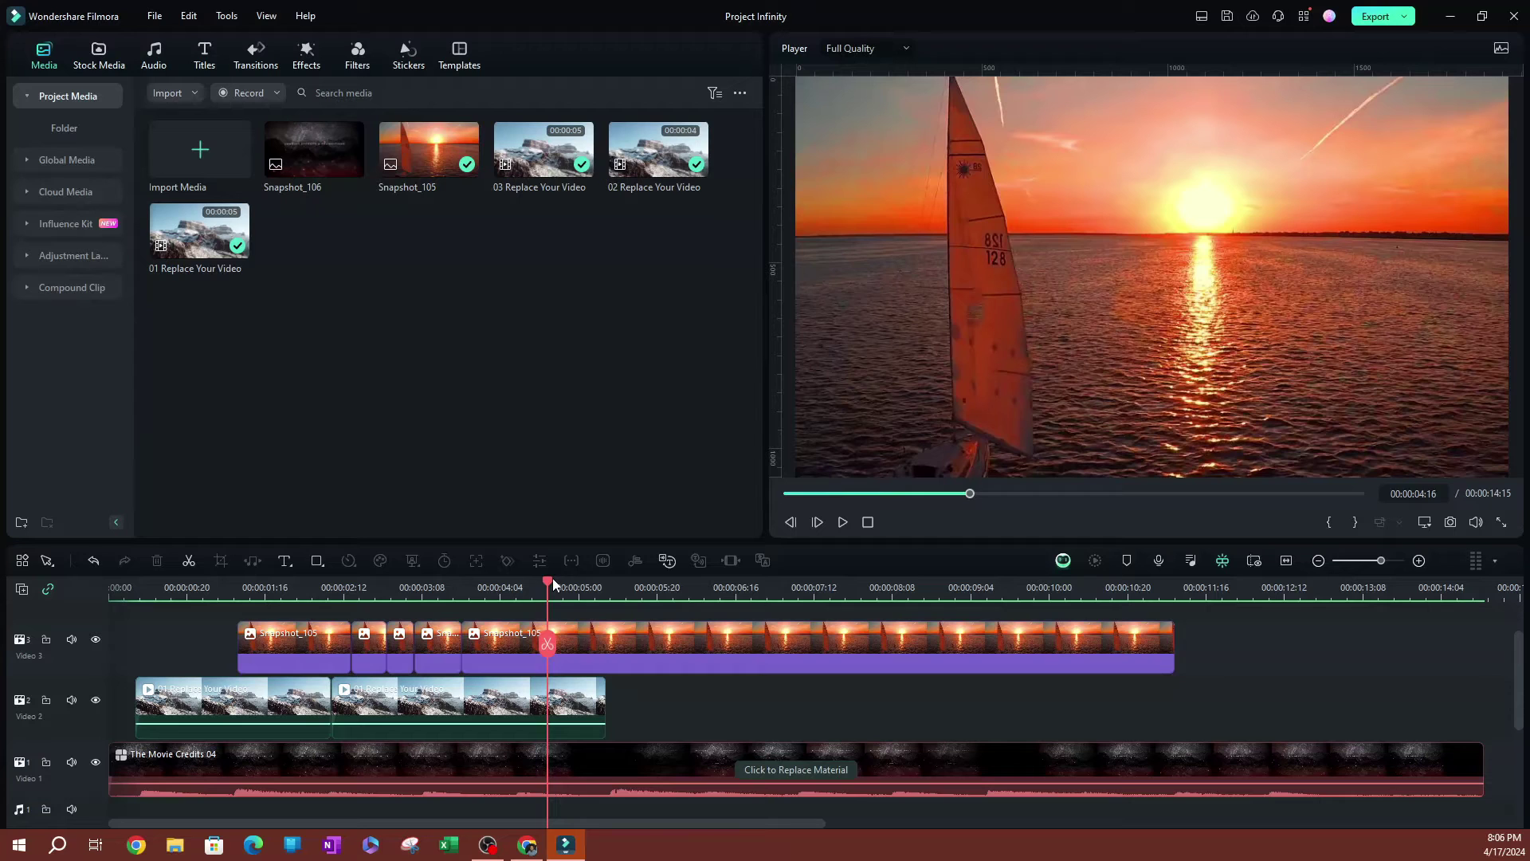
pyautogui.moveTo(552, 577)
pyautogui.mouseDown()
pyautogui.moveTo(616, 597)
pyautogui.moveTo(512, 594)
pyautogui.moveTo(576, 593)
pyautogui.mouseUp()
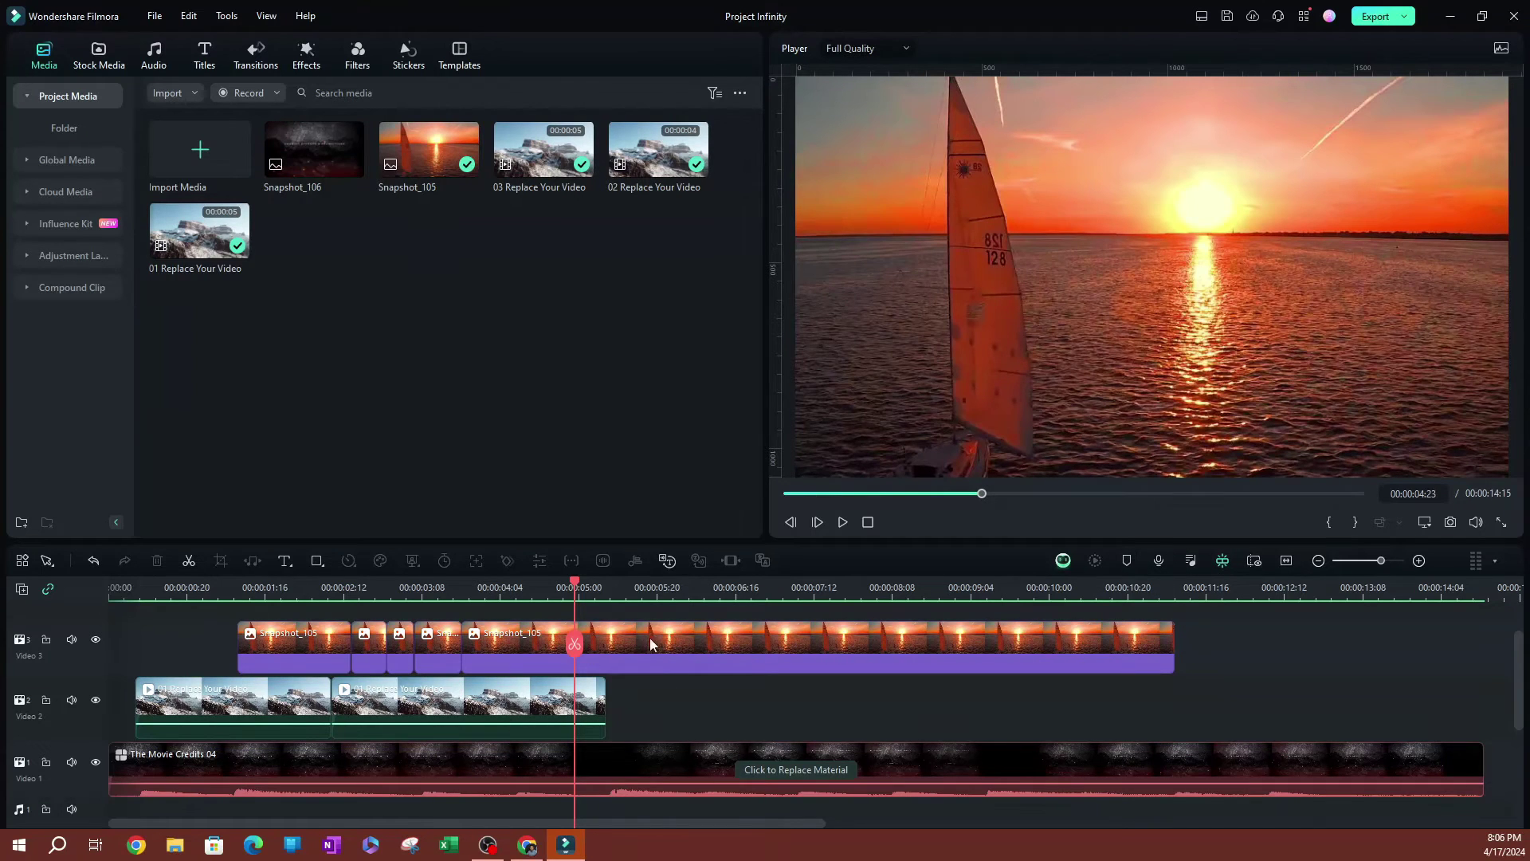
pyautogui.click(641, 671)
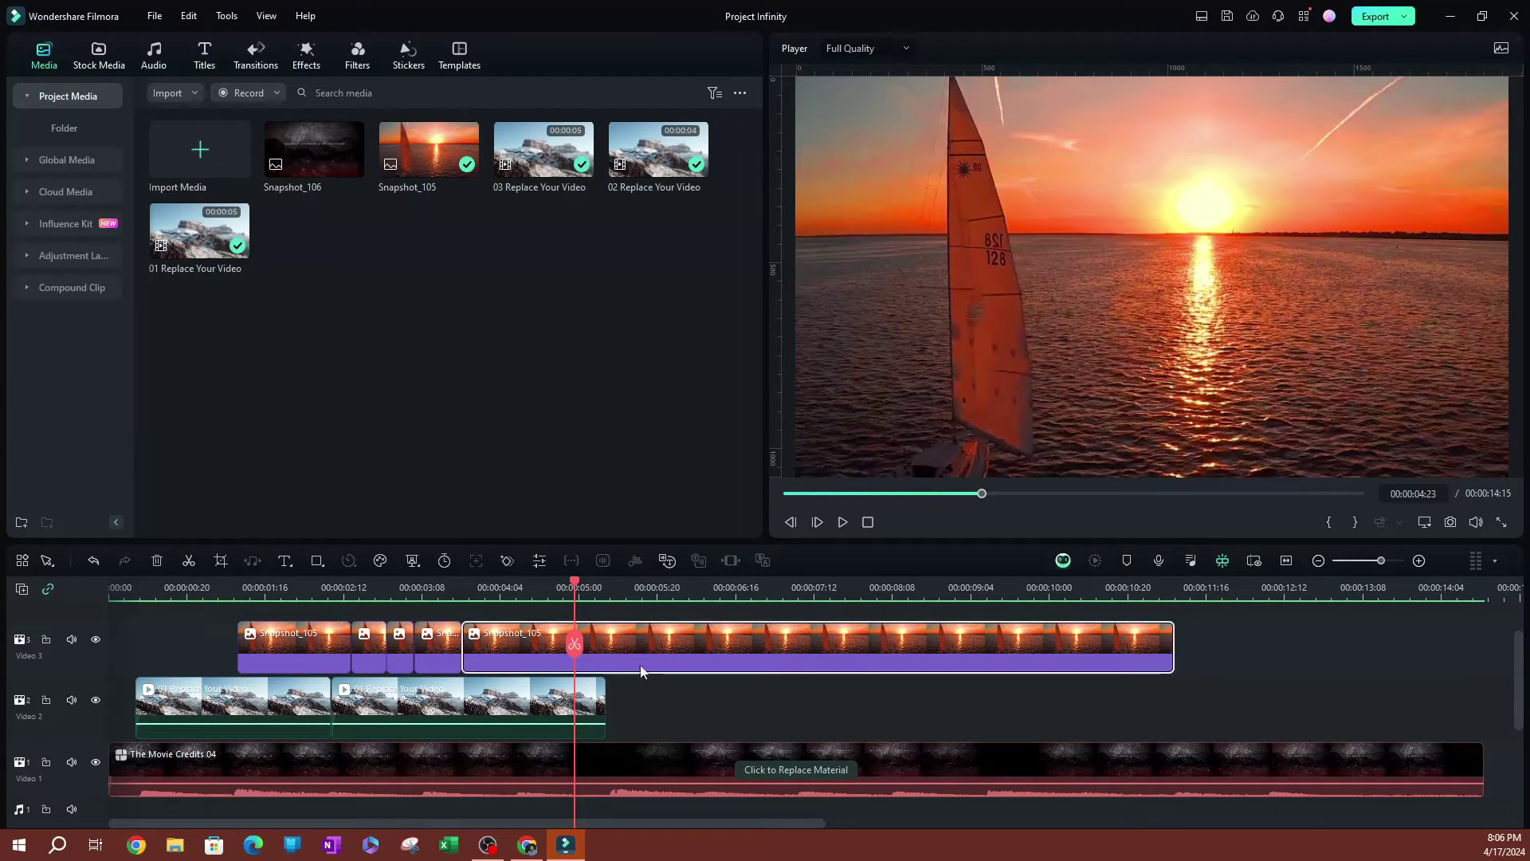
# Add a marker at the current position and scrub the playhead to 05:16.
pyautogui.click(1127, 561)
pyautogui.click(610, 599)
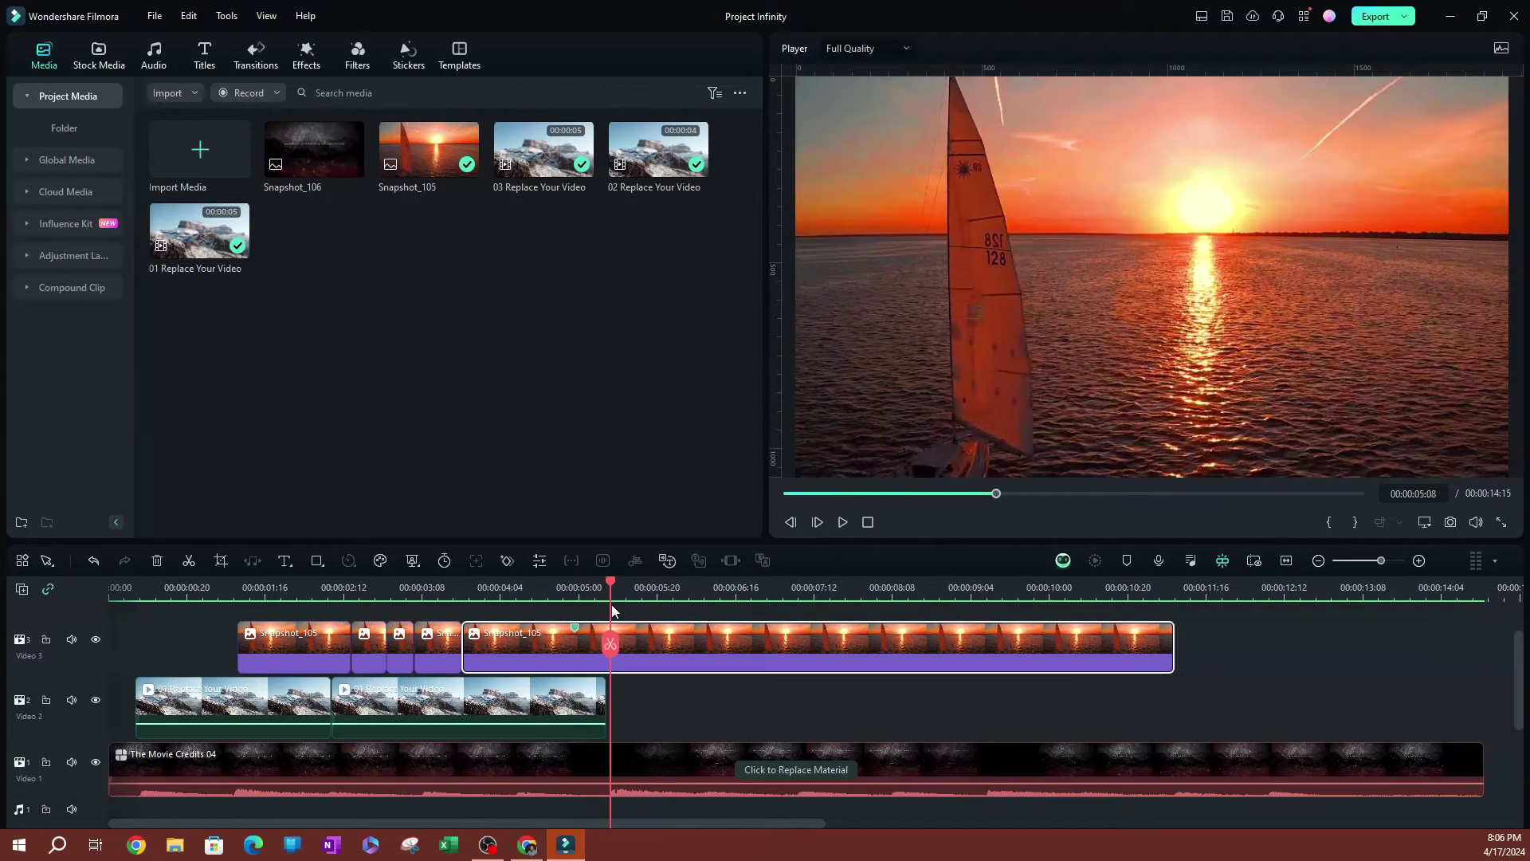
pyautogui.click(573, 588)
pyautogui.moveTo(574, 588); pyautogui.dragTo(595, 644)
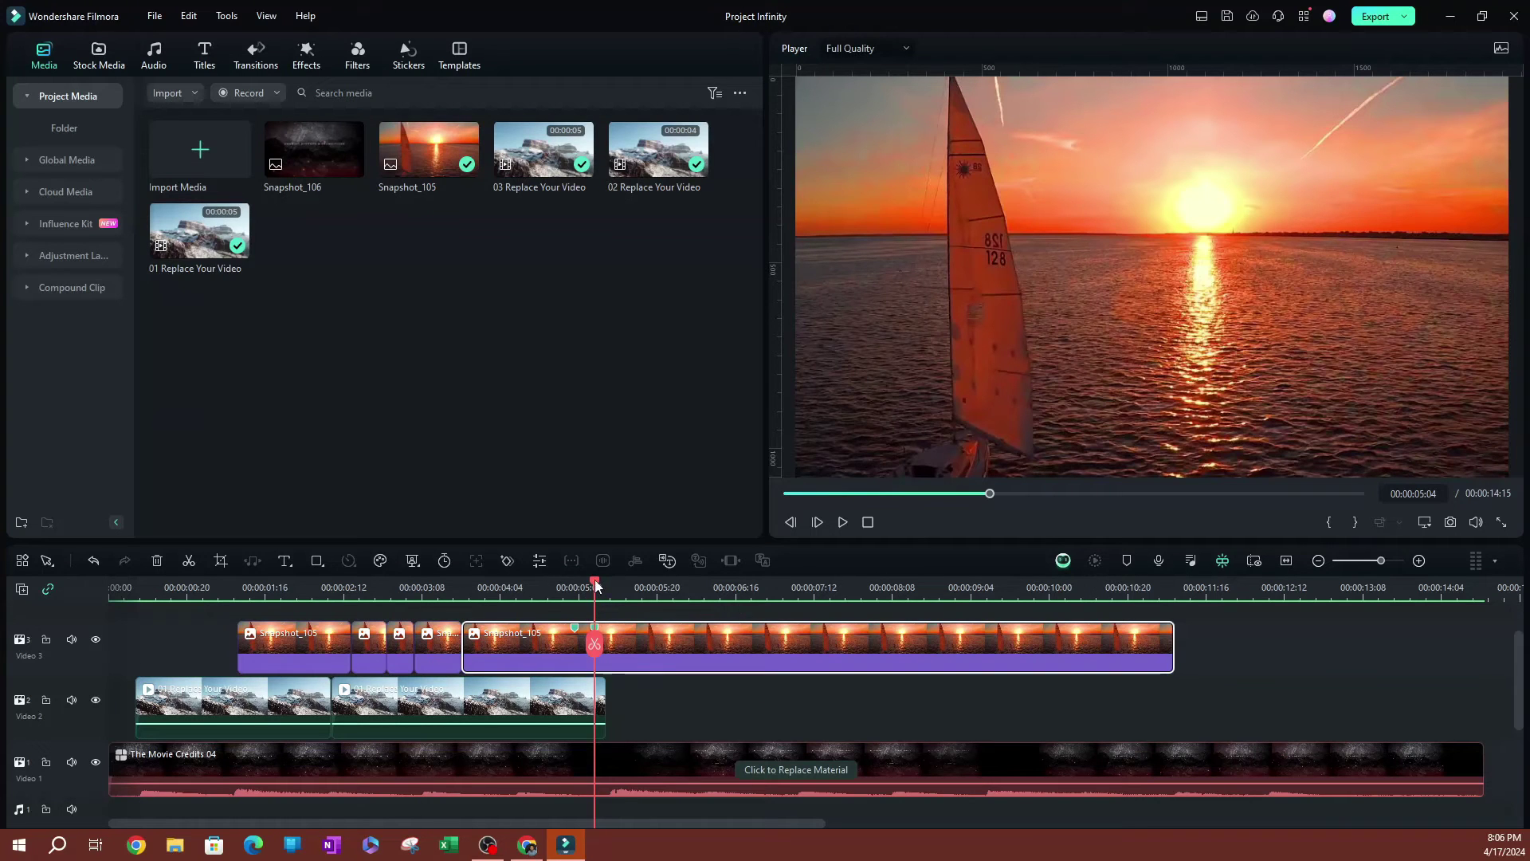
# Add markers on the sunset clip at 08:02 and 09:10.
pyautogui.moveTo(596, 586); pyautogui.dragTo(871, 640)
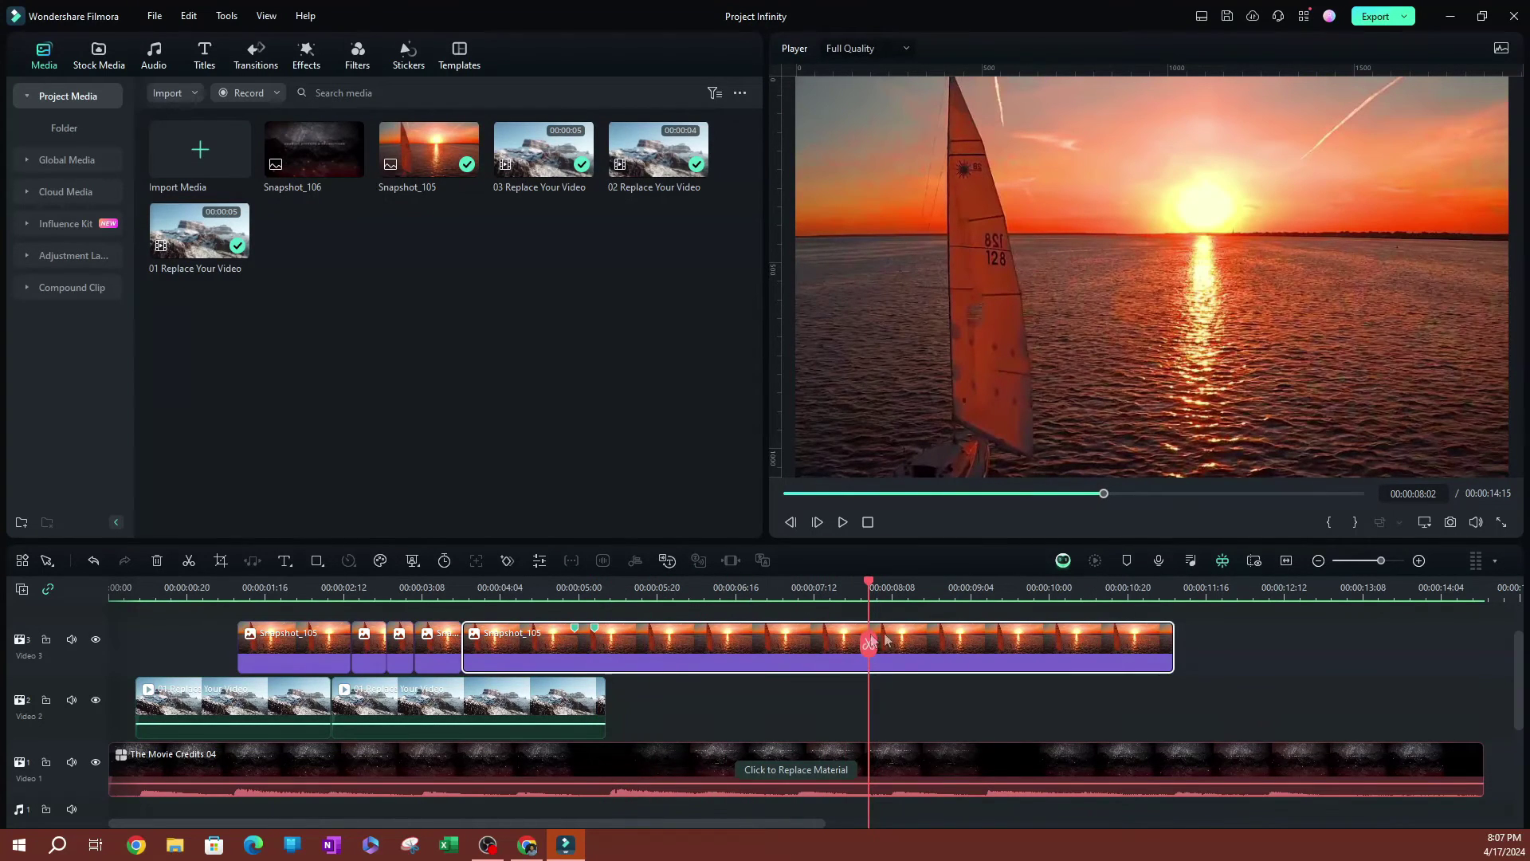
pyautogui.click(1127, 560)
pyautogui.click(880, 588)
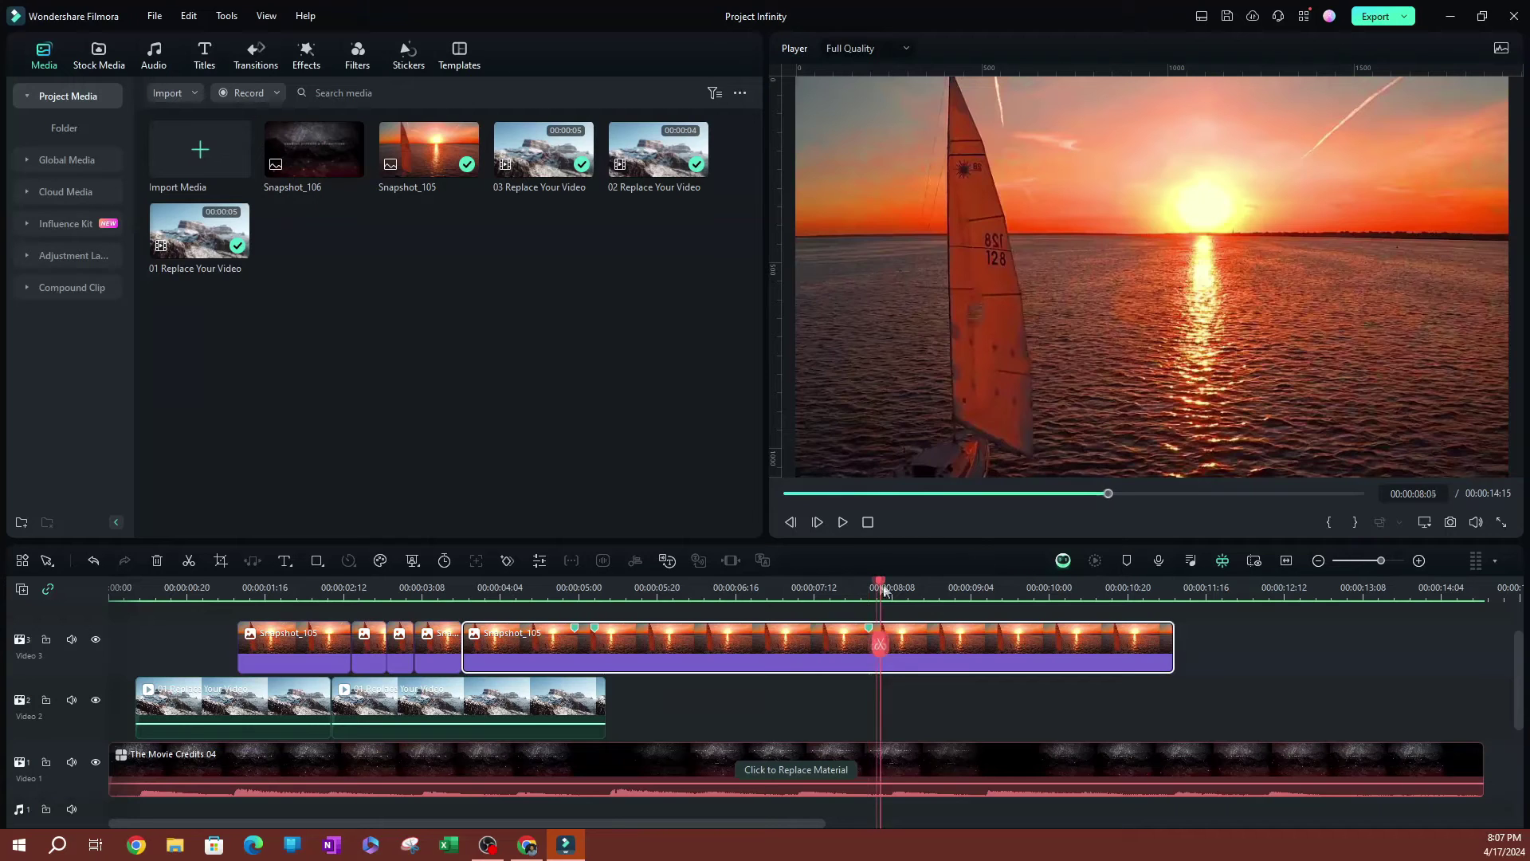
pyautogui.moveTo(885, 590); pyautogui.dragTo(995, 590)
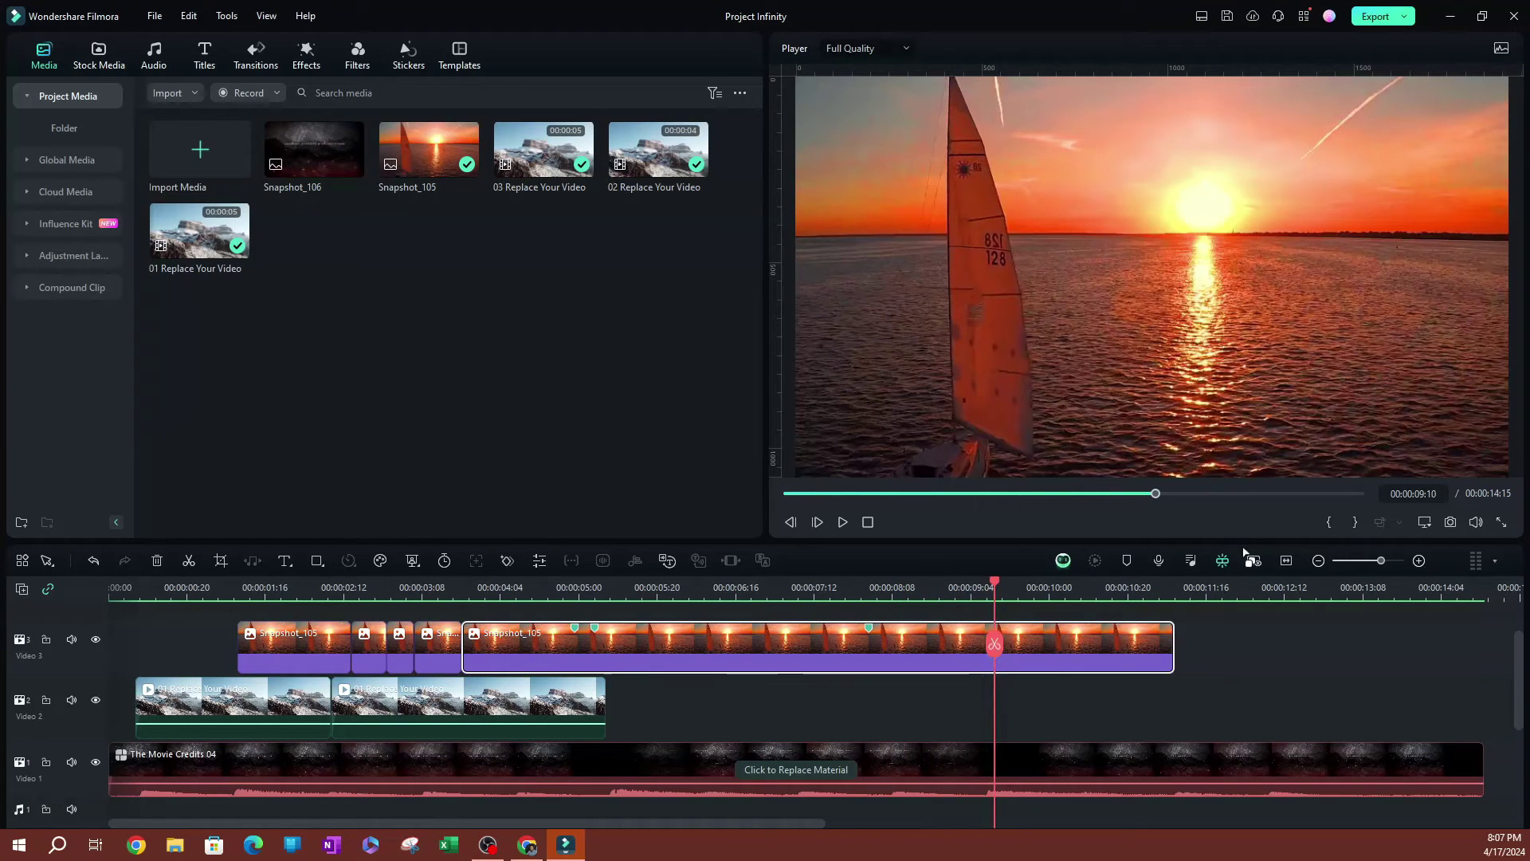
pyautogui.click(1127, 560)
pyautogui.moveTo(916, 590); pyautogui.dragTo(532, 625)
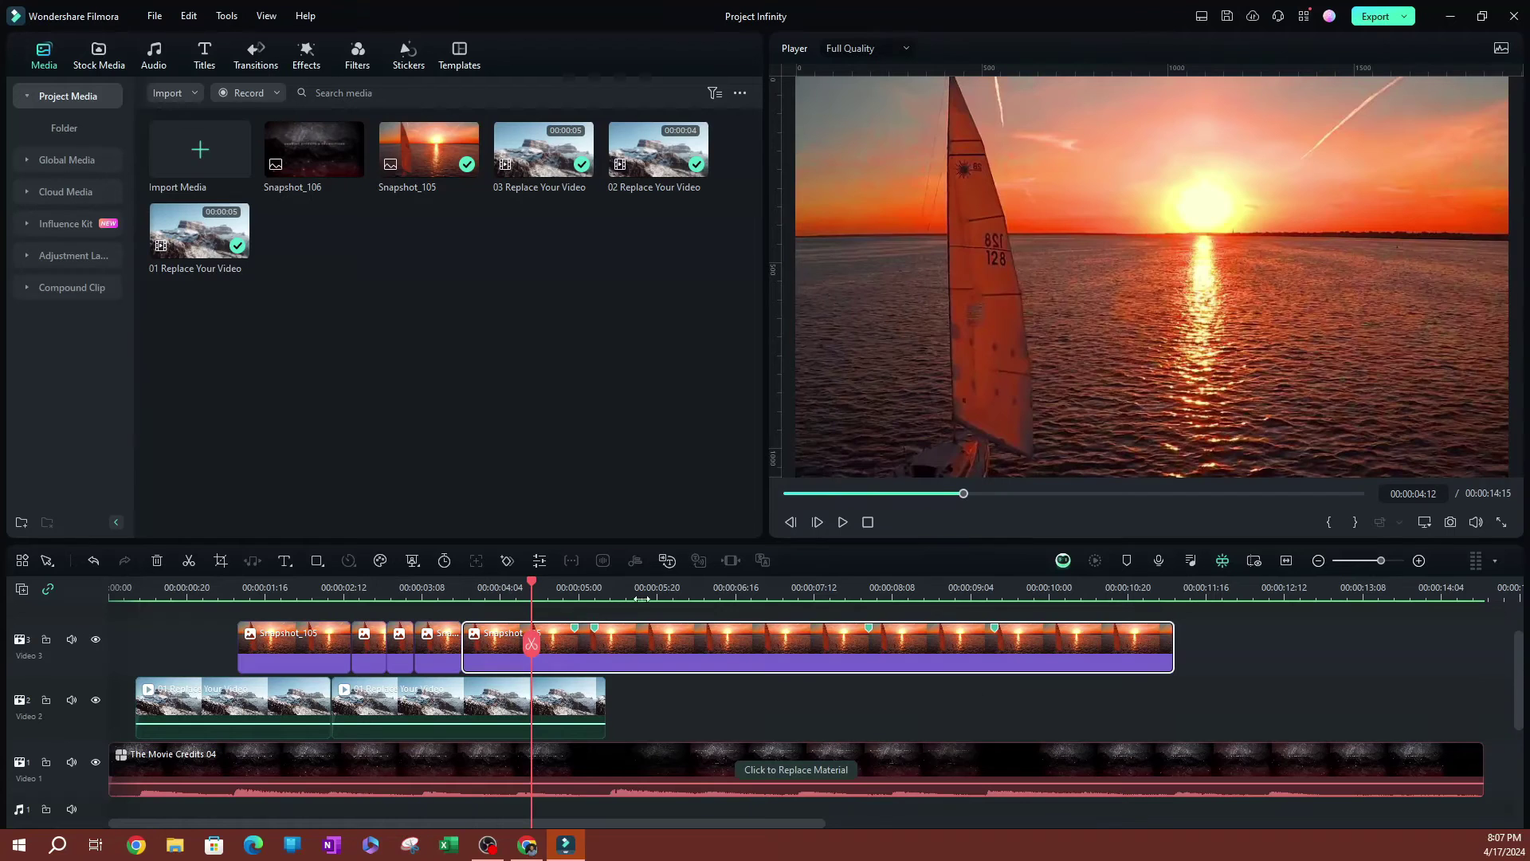
pyautogui.click(53, 564)
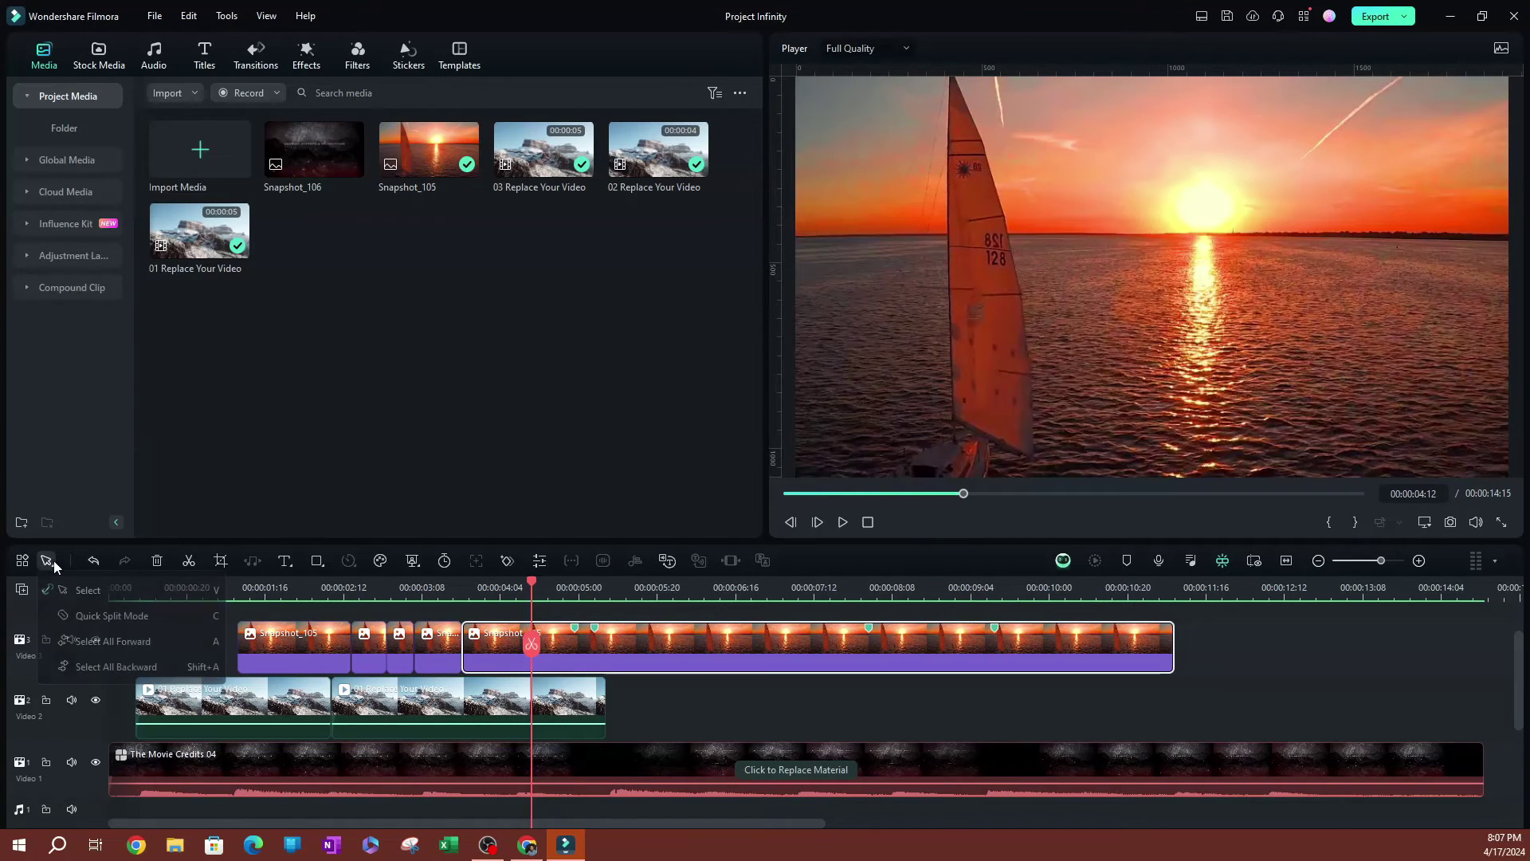
# In Quick Split Mode, cut the sunset clip at 04:23, about 05:04, 08:02 and 09:10.
pyautogui.click(106, 622)
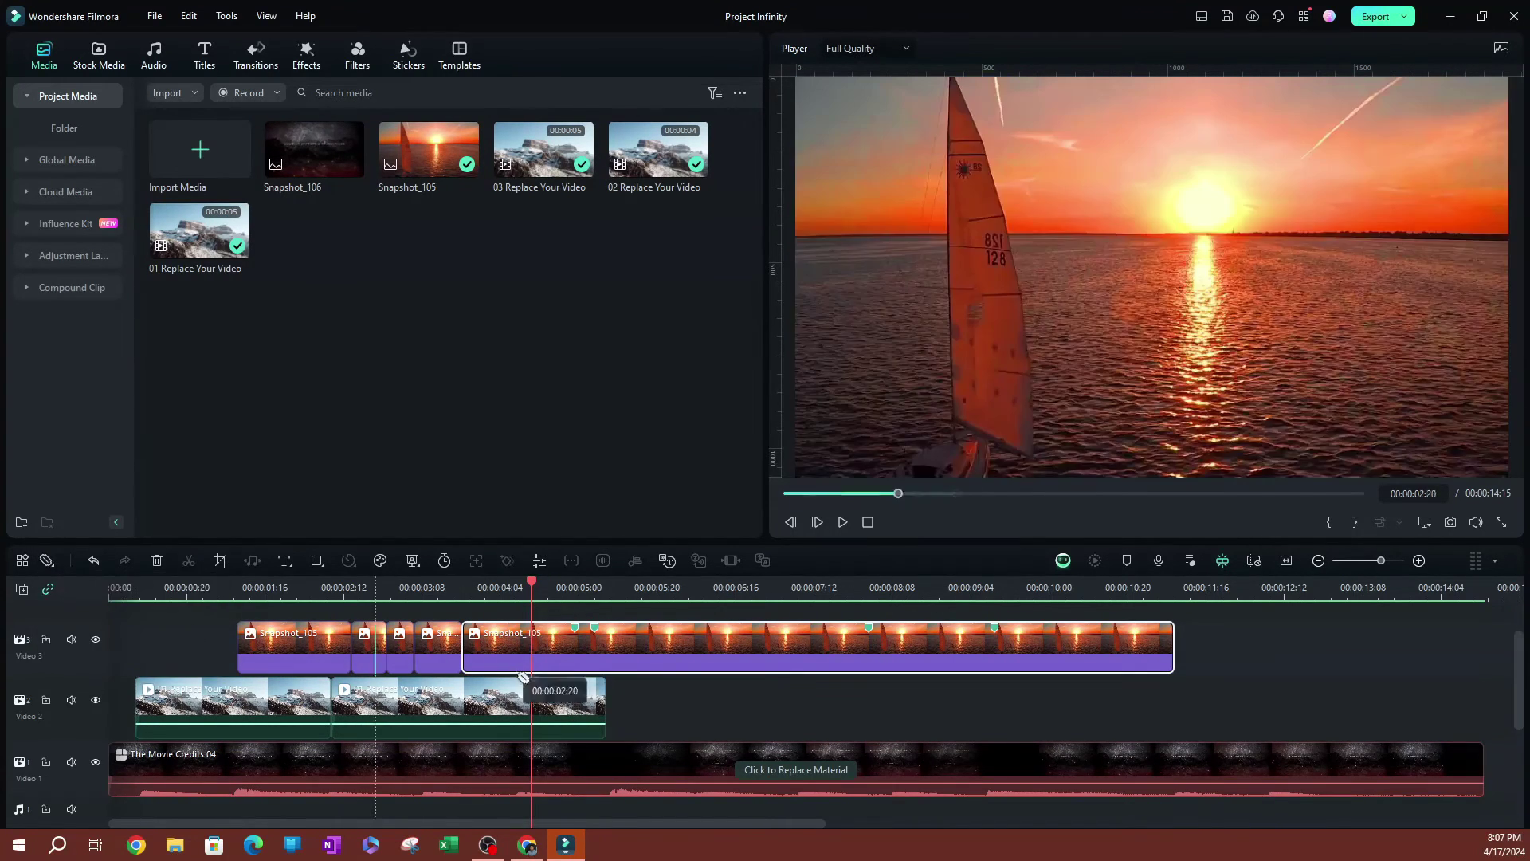
pyautogui.click(577, 654)
pyautogui.click(595, 655)
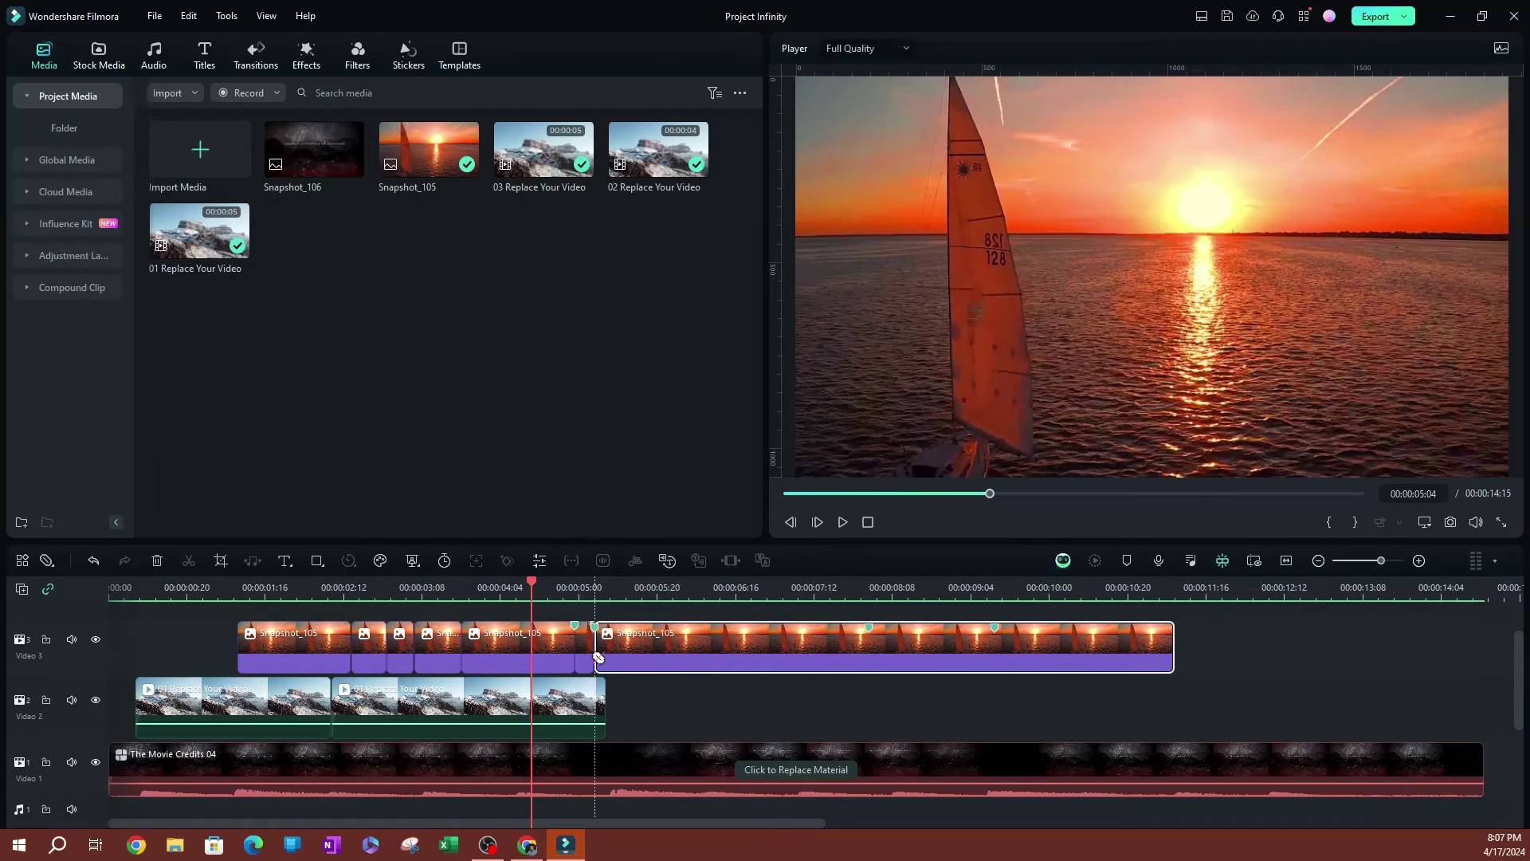
pyautogui.click(873, 662)
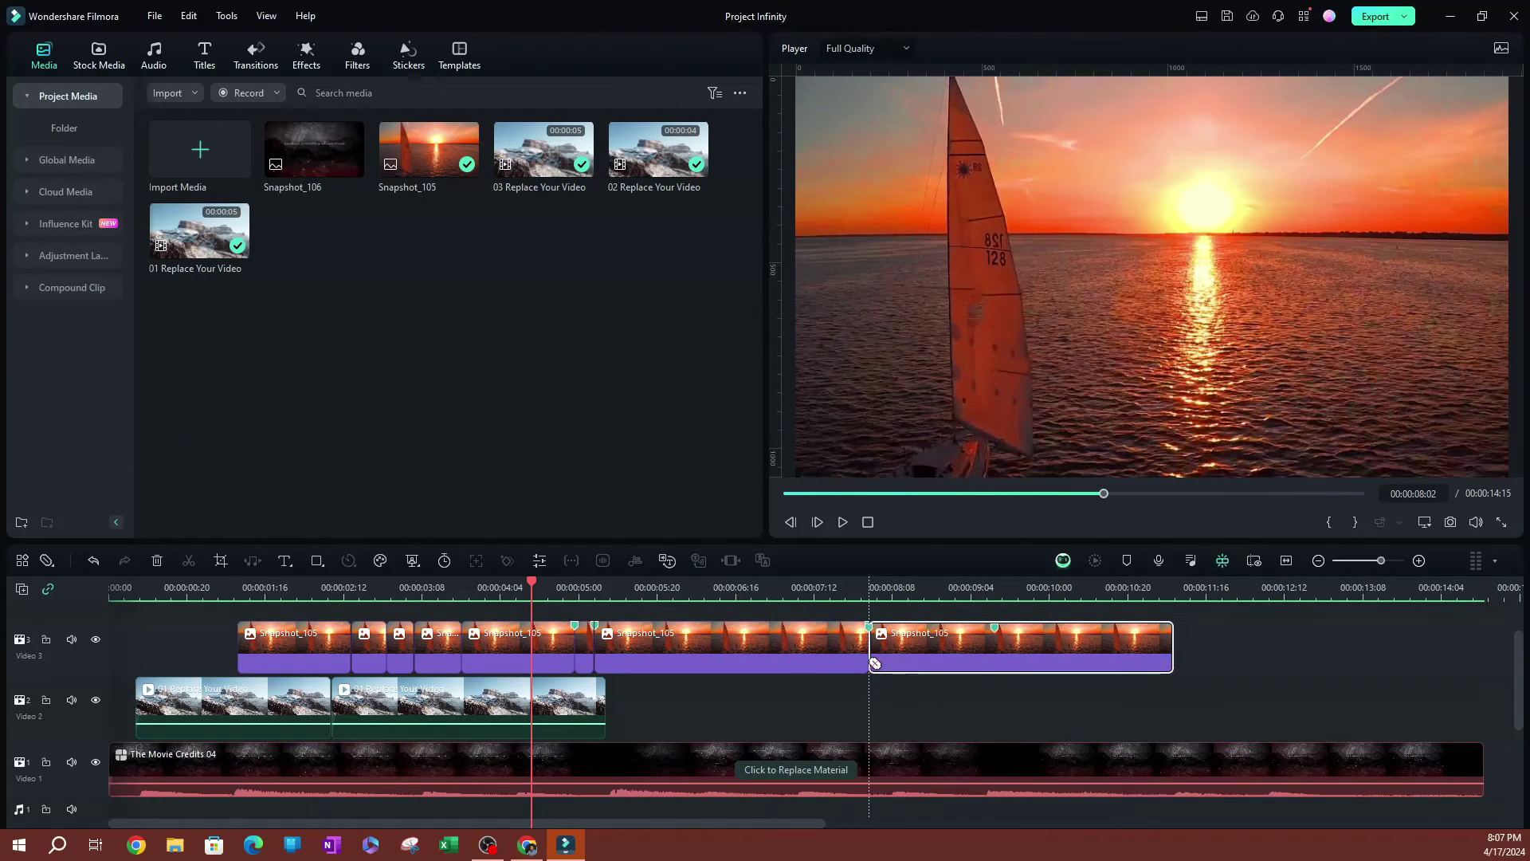
pyautogui.click(998, 650)
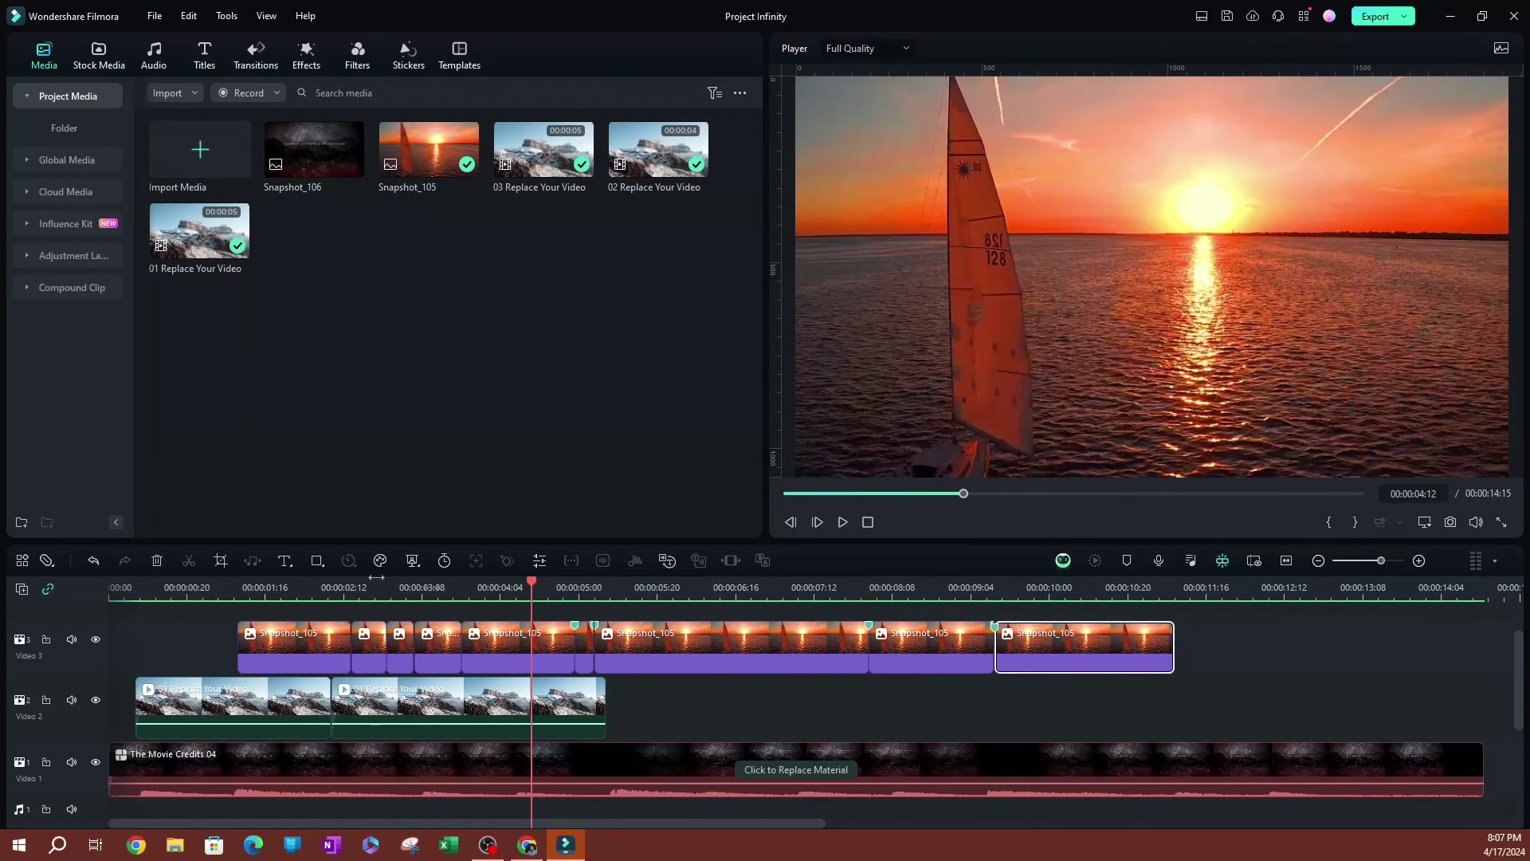
# Return to Select mode and delete the short piece between the first markers.
pyautogui.click(47, 590)
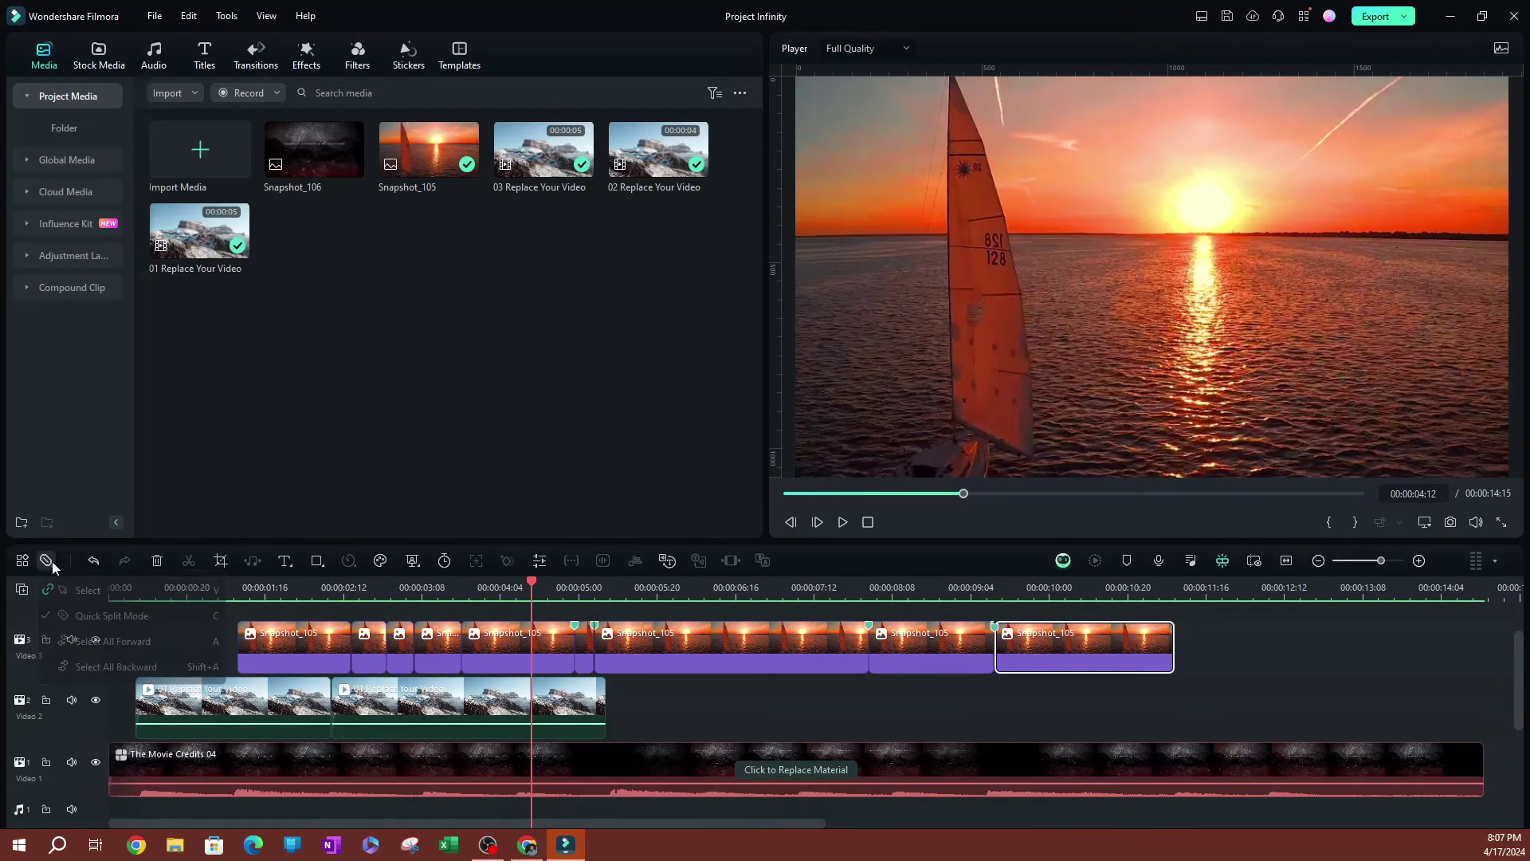
pyautogui.click(47, 560)
pyautogui.click(88, 615)
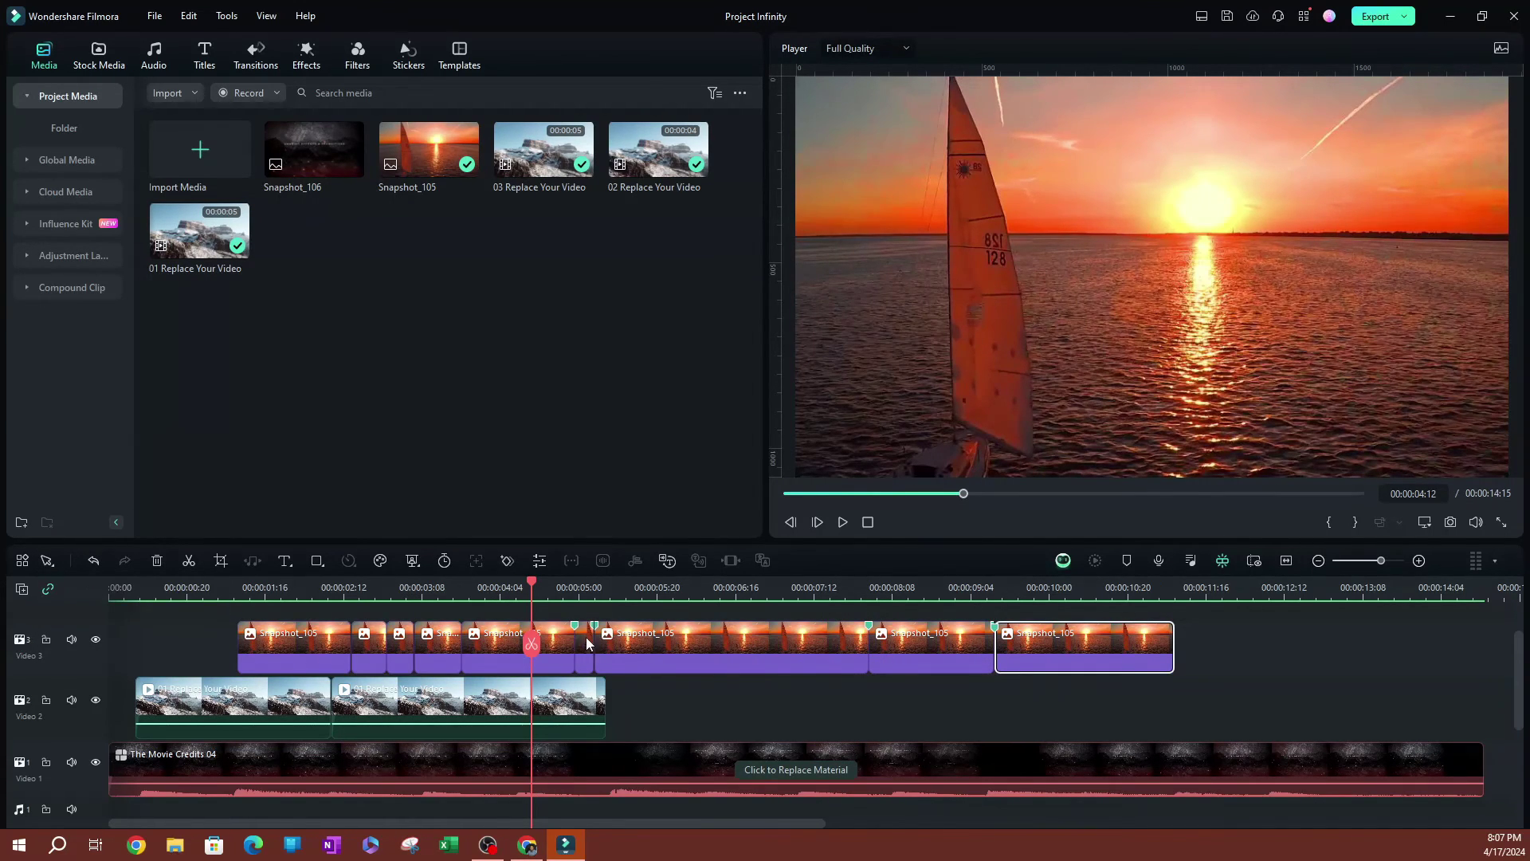
pyautogui.click(586, 644)
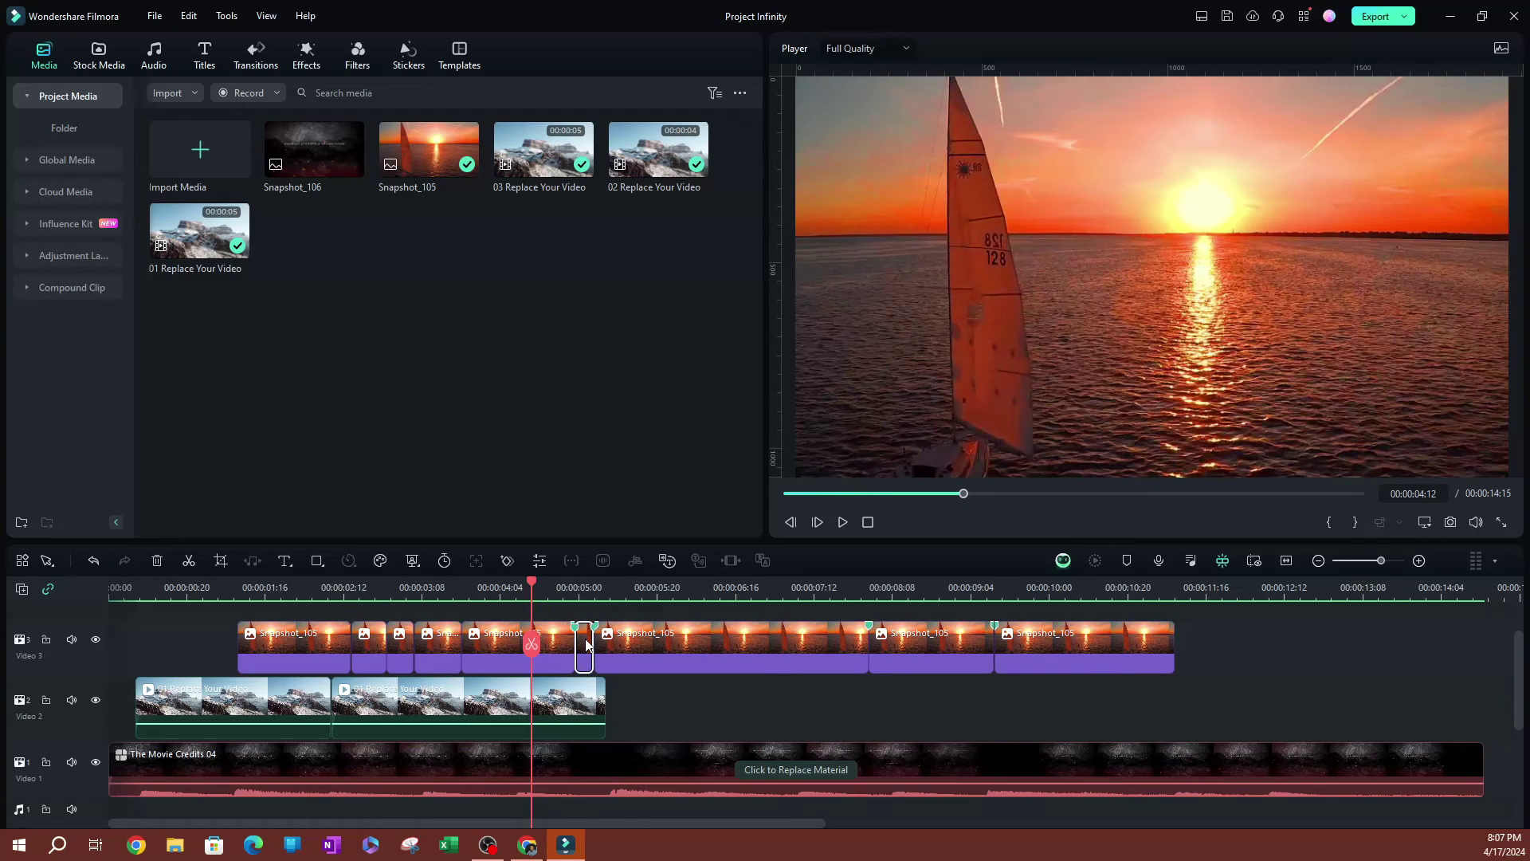
pyautogui.press('Delete')
# Select the unwanted piece between the later markers, open its context menu, then return to Quick Split Mode.
pyautogui.click(938, 655)
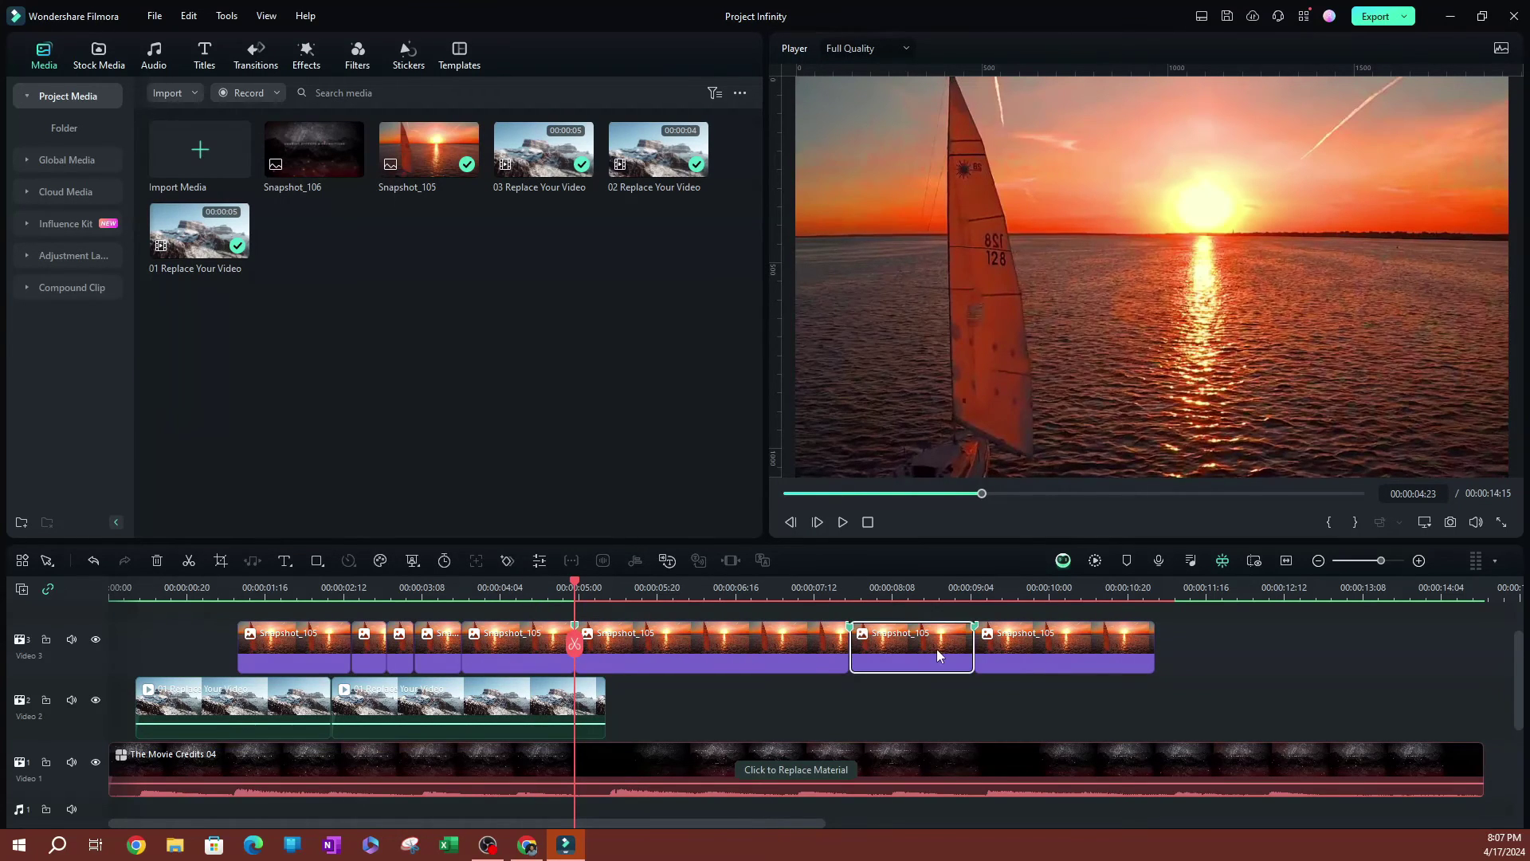
pyautogui.rightClick(921, 643)
pyautogui.moveTo(969, 364)
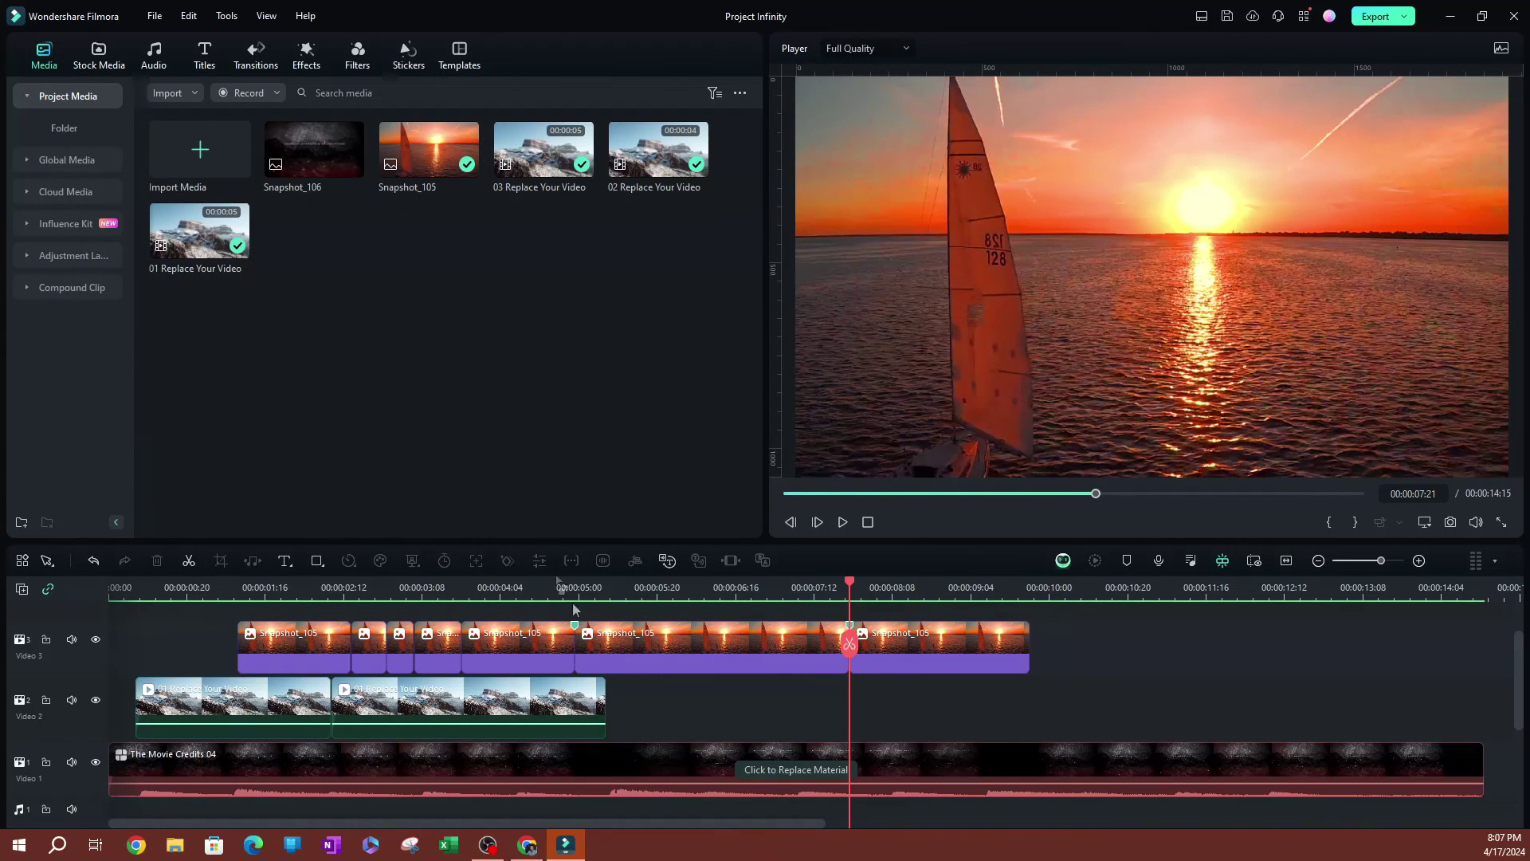
pyautogui.click(40, 566)
pyautogui.click(98, 618)
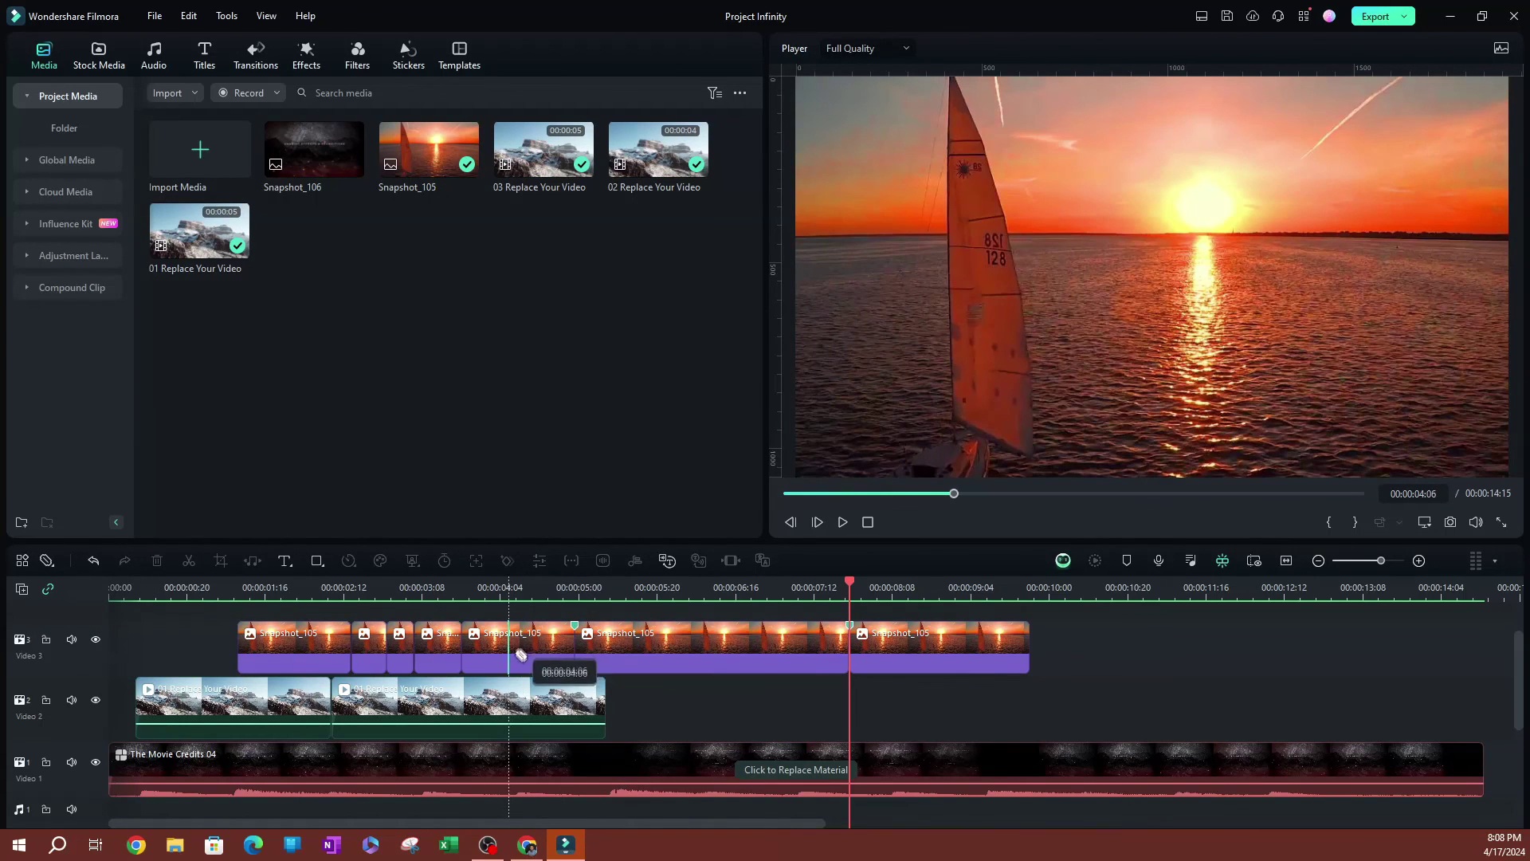